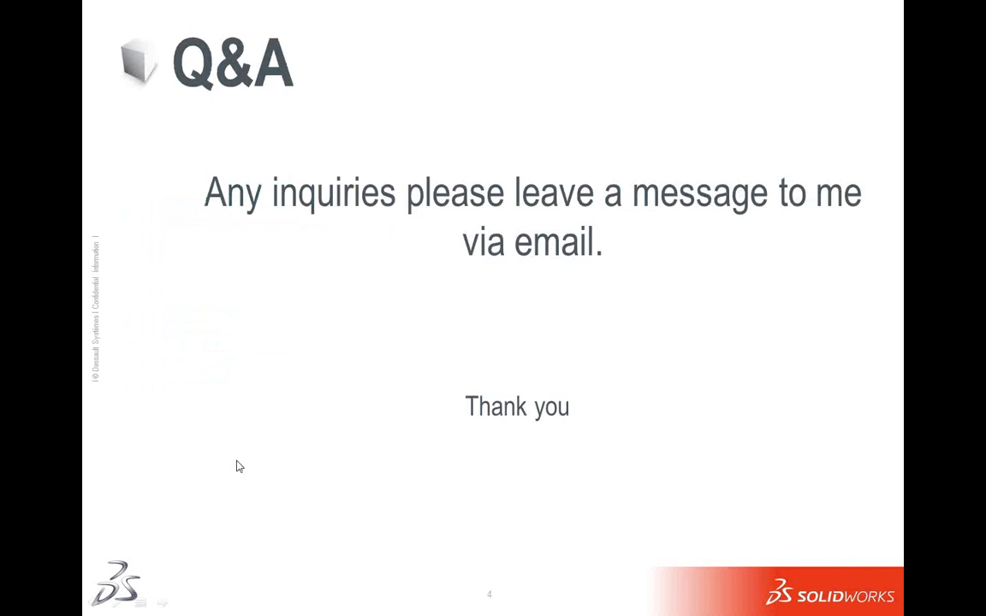
Step: End the slideshow, switch to SolidWorks Composer and open _4240 Spreader Instructions.smg
click(238, 465)
click(275, 407)
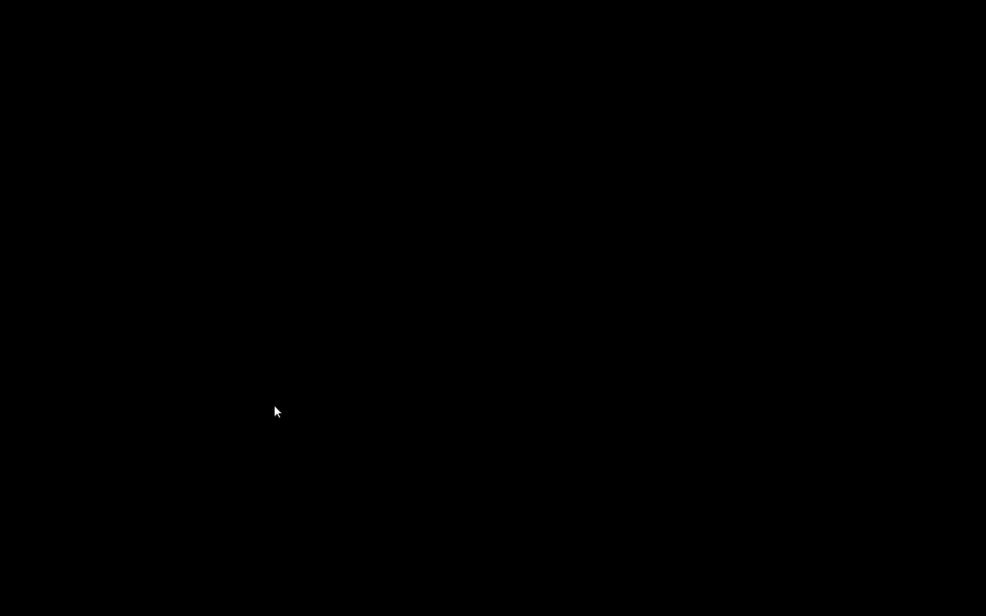
click(276, 601)
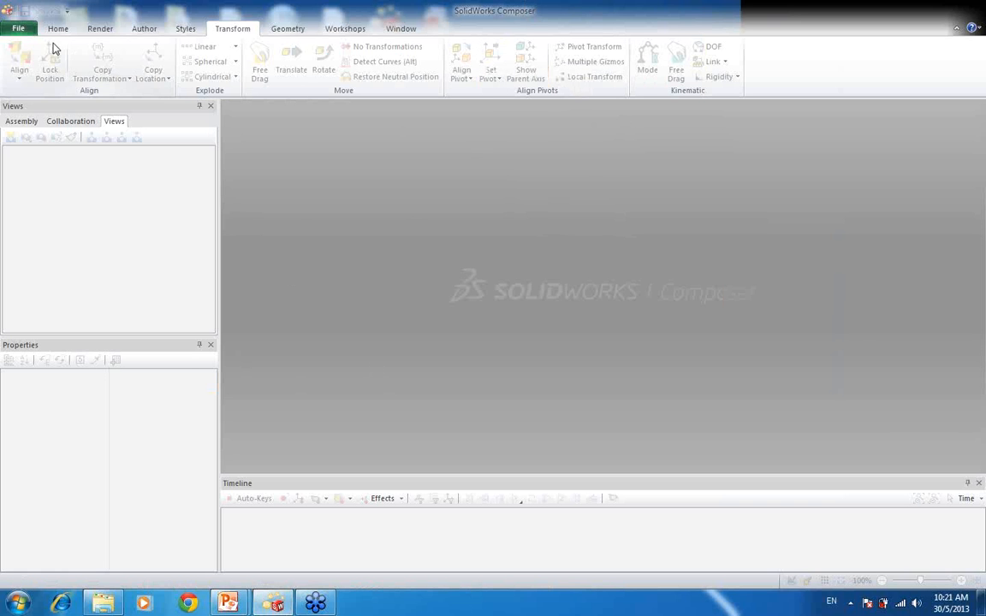
click(18, 28)
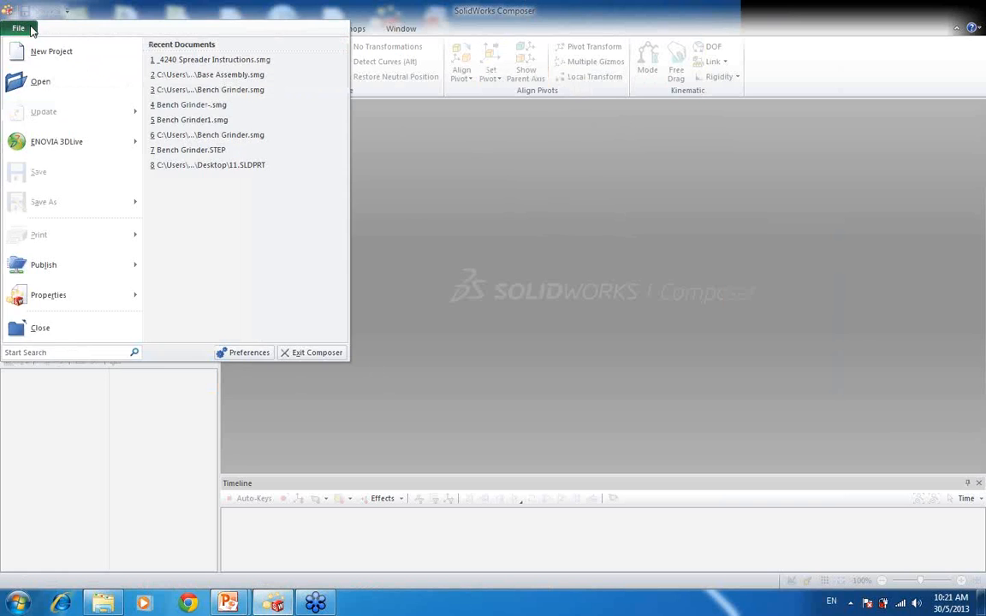
click(55, 86)
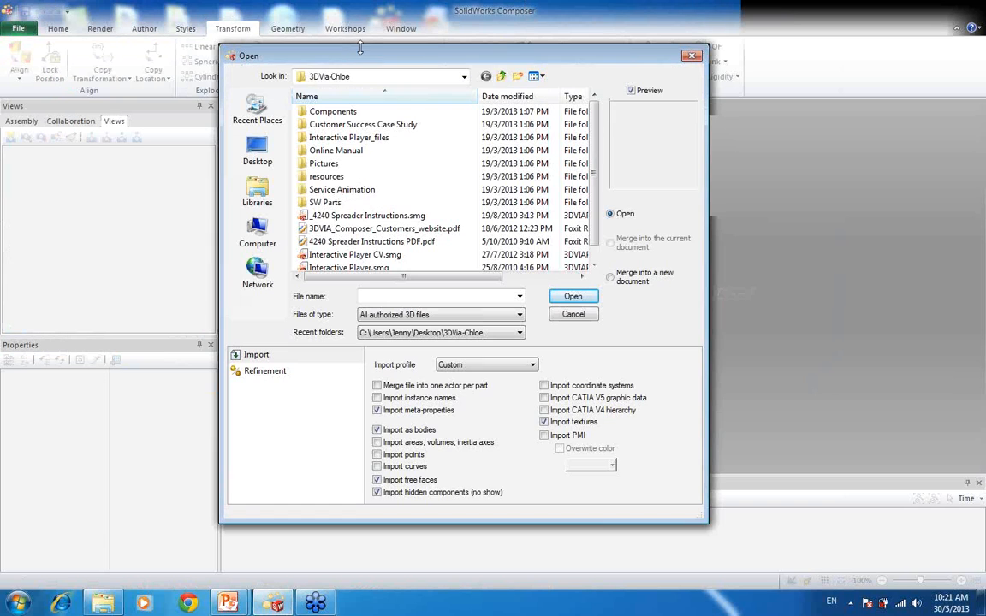
click(343, 216)
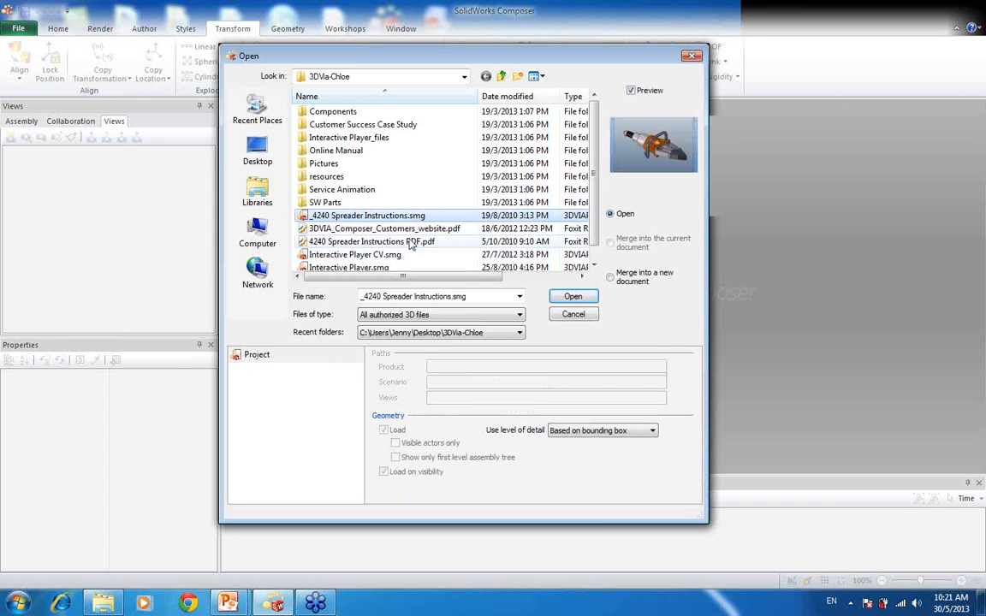
click(573, 296)
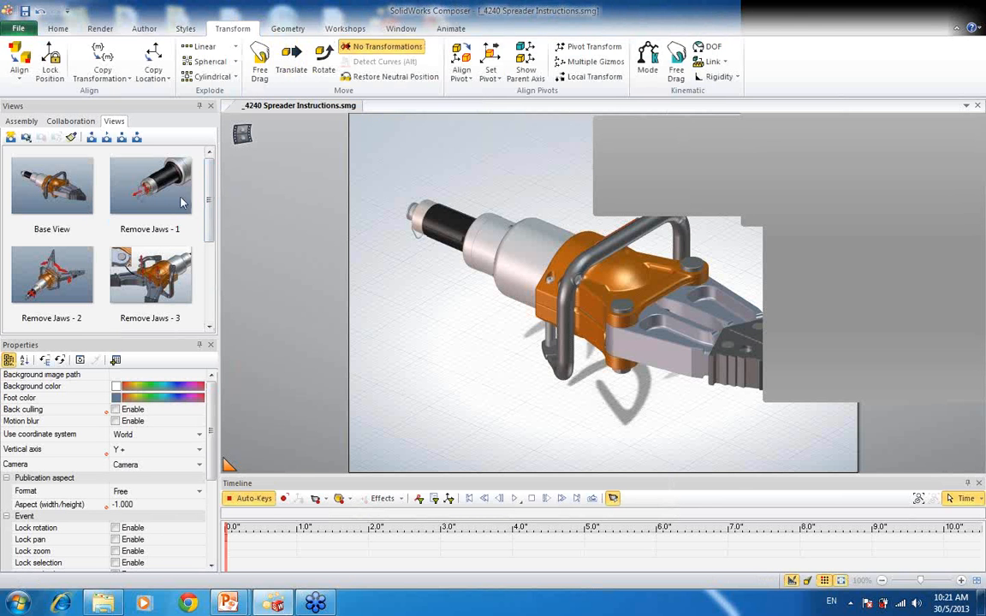
Step: Look through the saved Remove Jaws views to examine how each disassembly step is shown
click(150, 195)
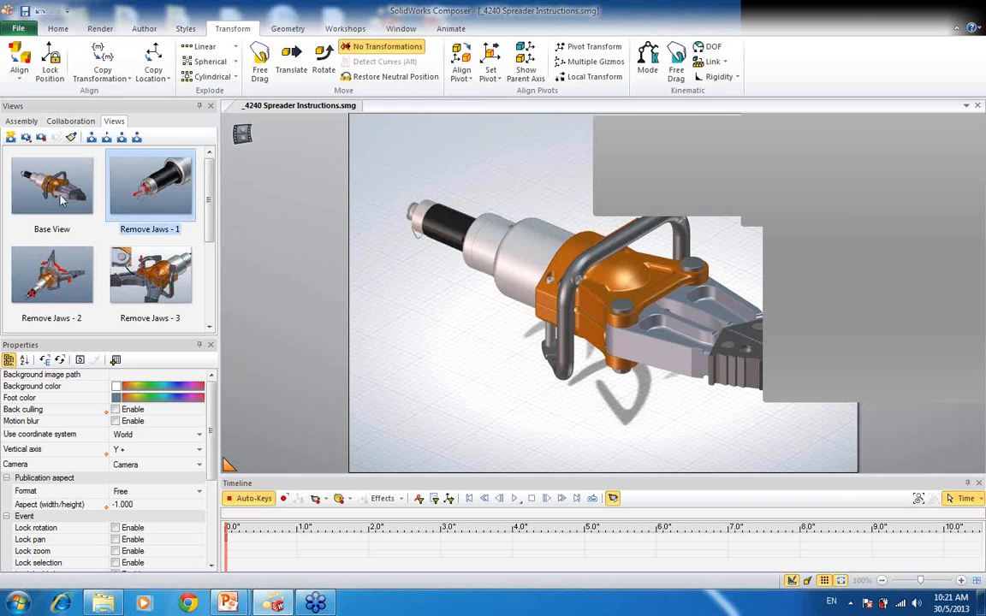
scroll(190, 179, down, 2)
scroll(190, 180, up, 2)
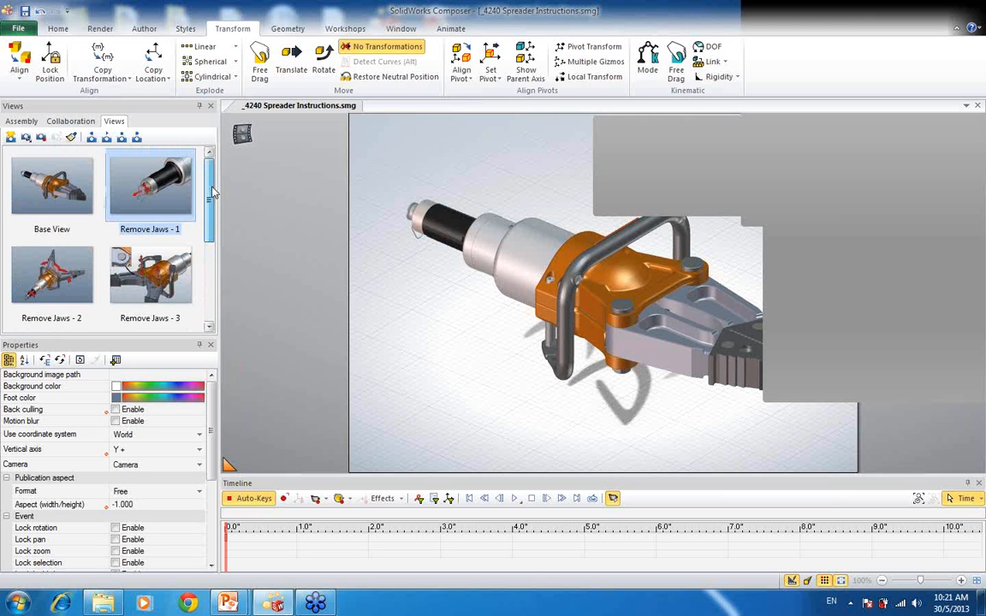
click(58, 285)
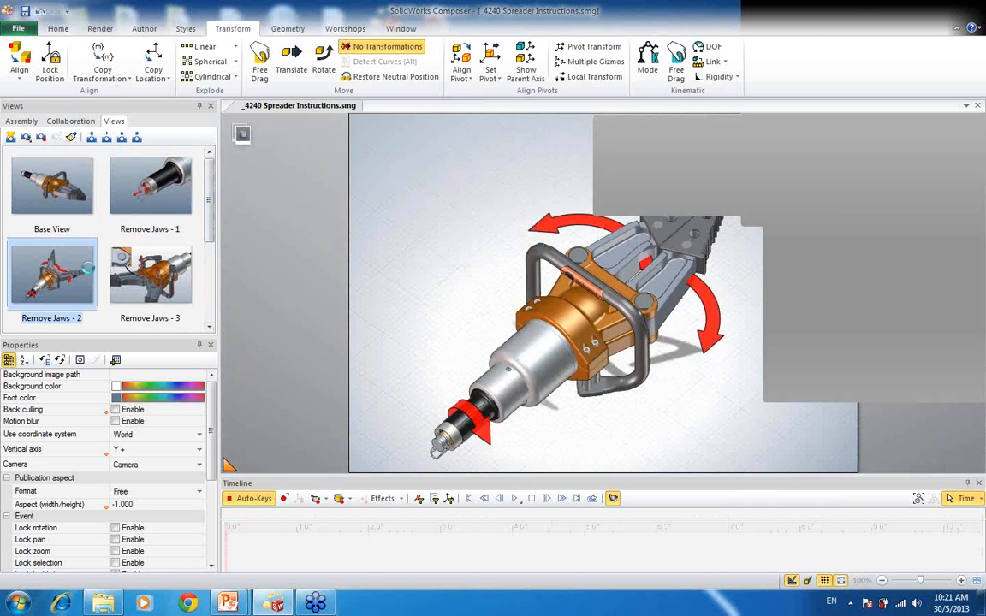
click(150, 250)
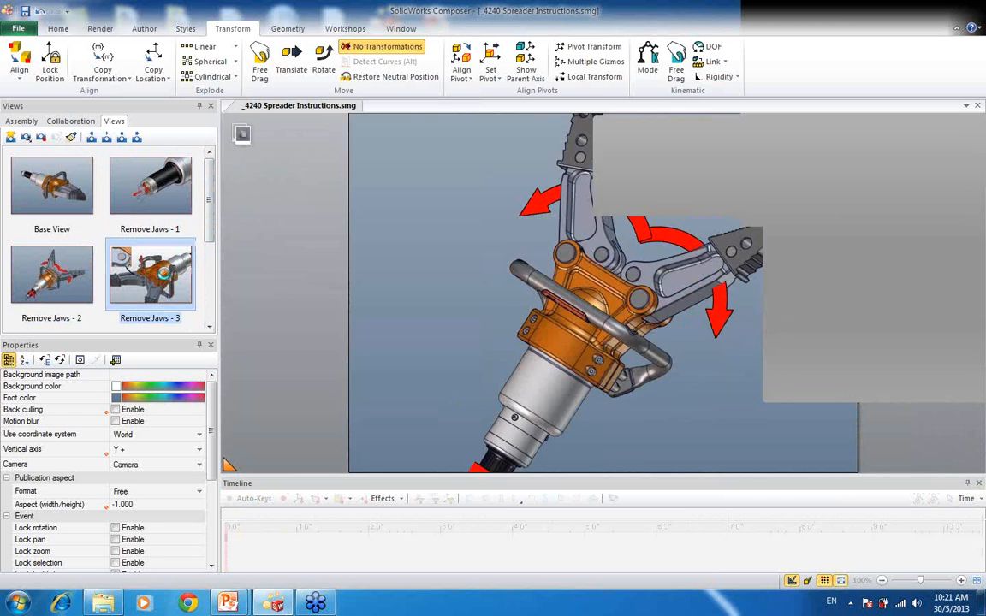
scroll(167, 278, down, 1)
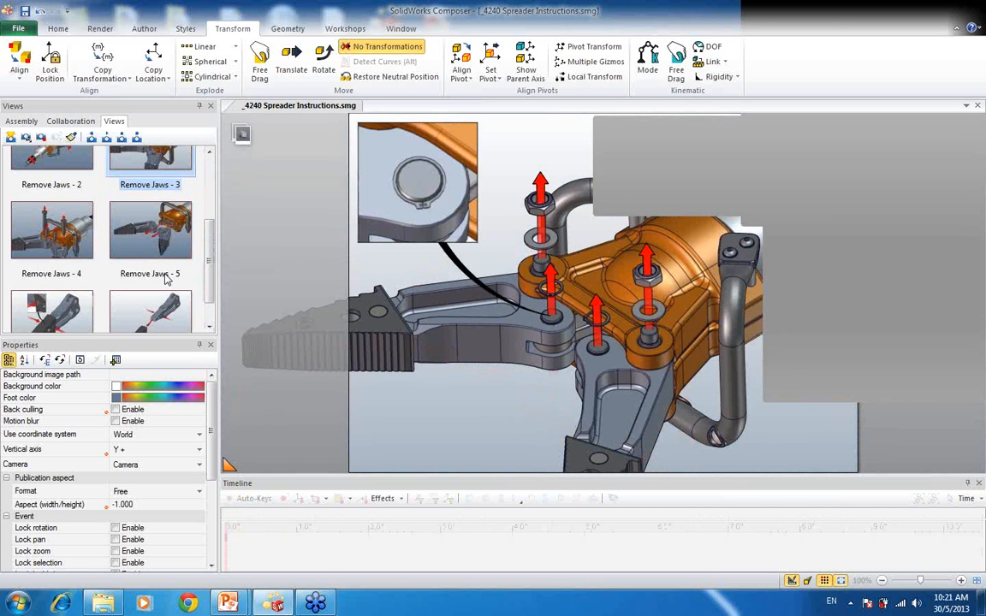
click(142, 209)
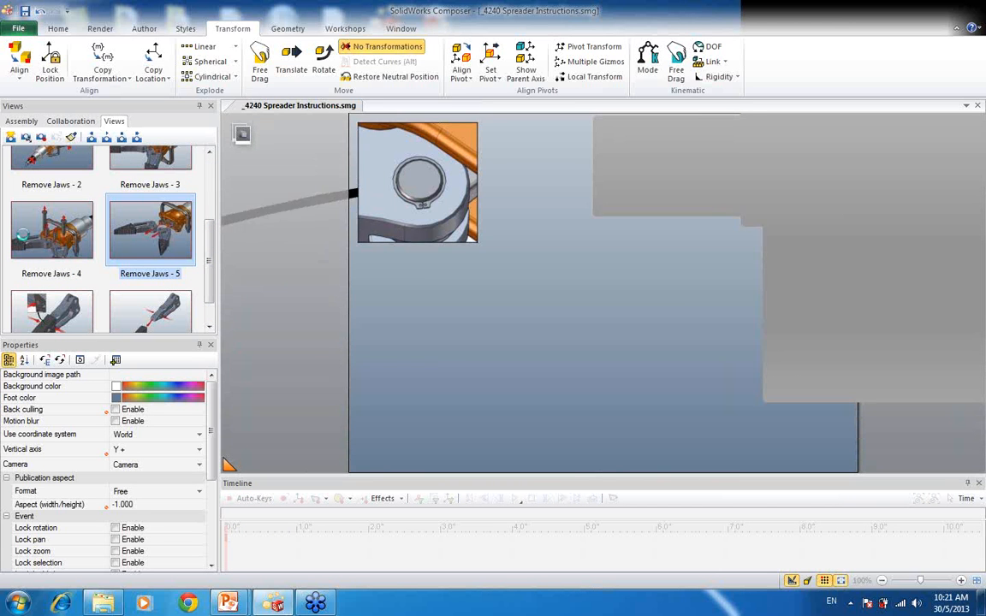
click(47, 227)
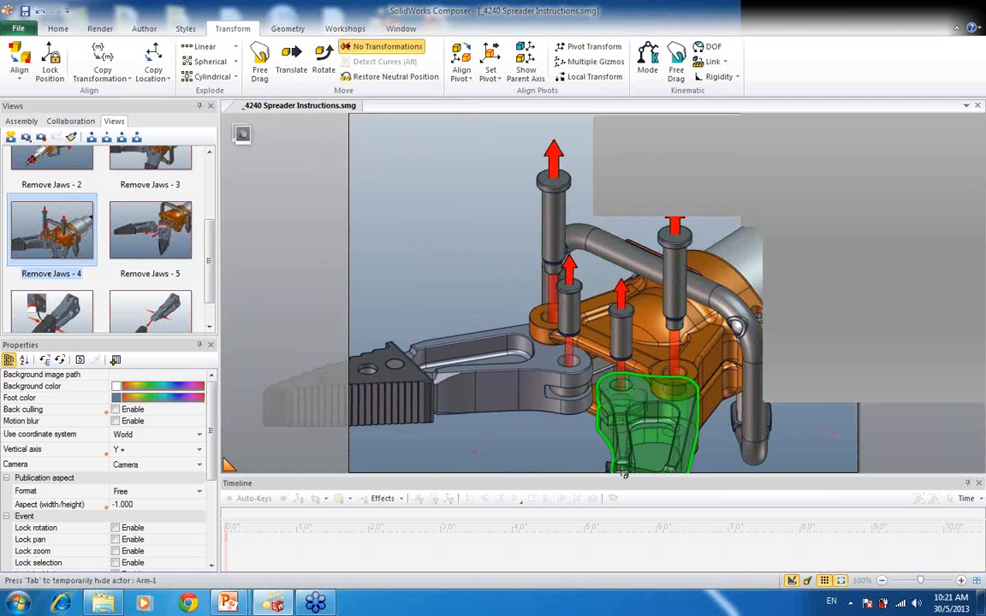
scroll(208, 315, down, 2)
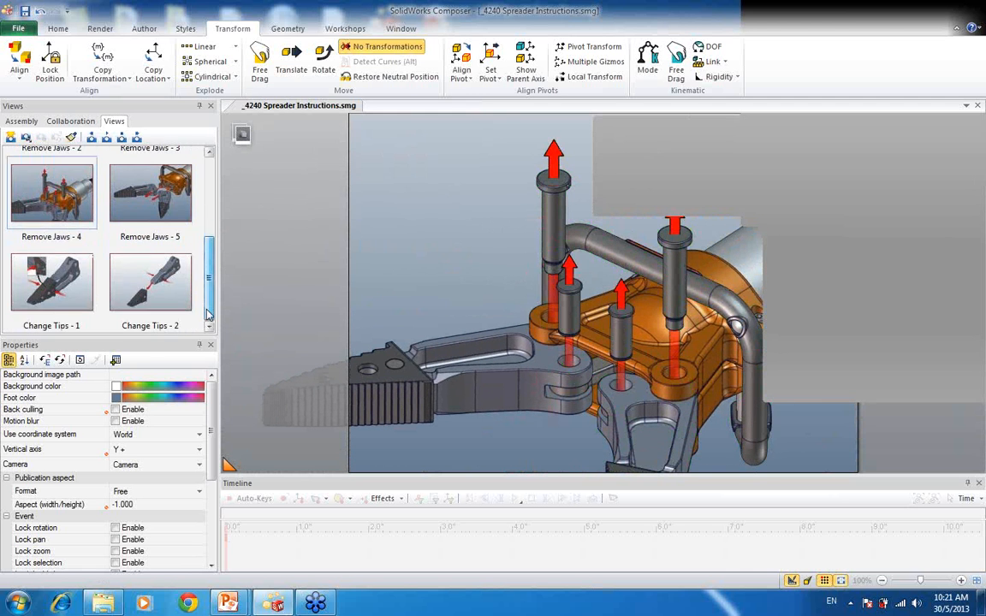
Step: Duplicate the Base View and name the copy Remove Battery
drag(208, 315, 202, 198)
click(24, 176)
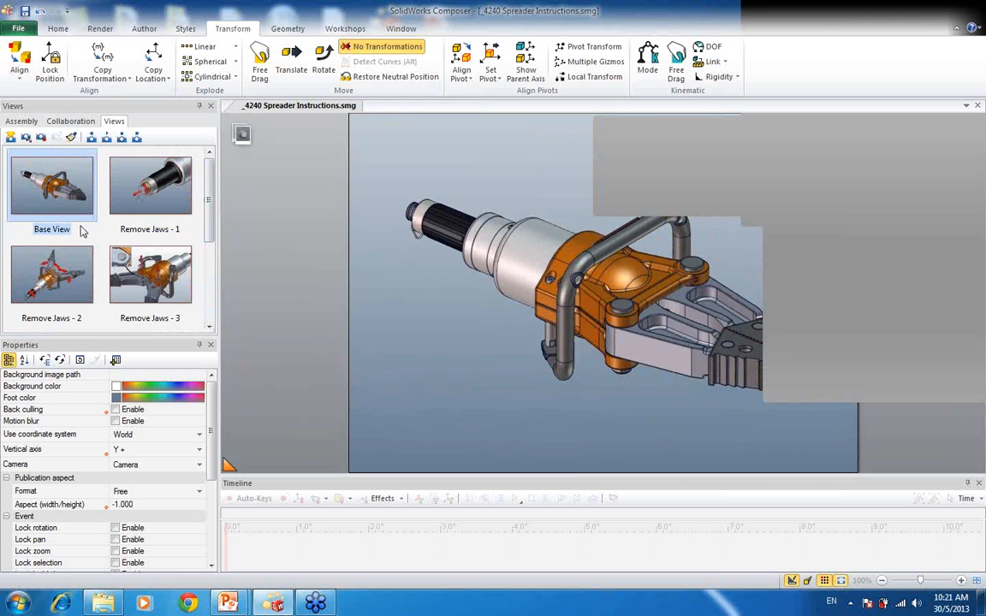
key(ctrl+v)
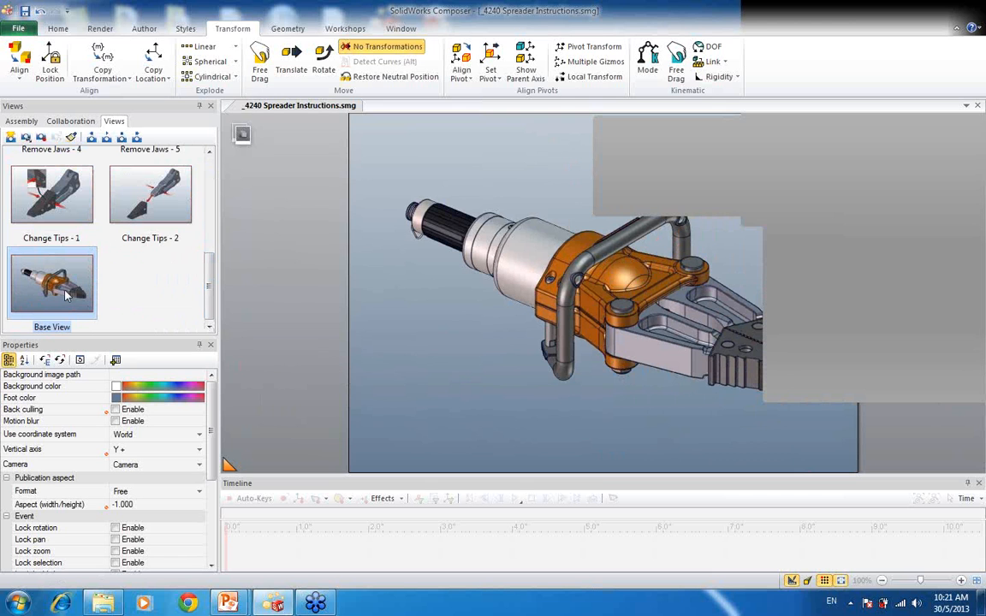
key(F2)
text(Remove B)
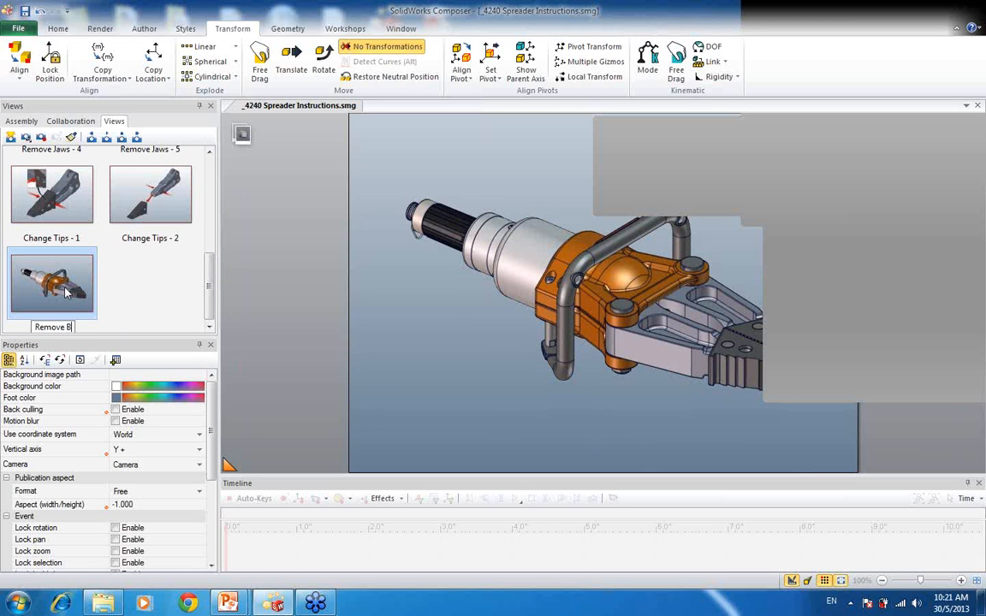
text(attery)
click(140, 294)
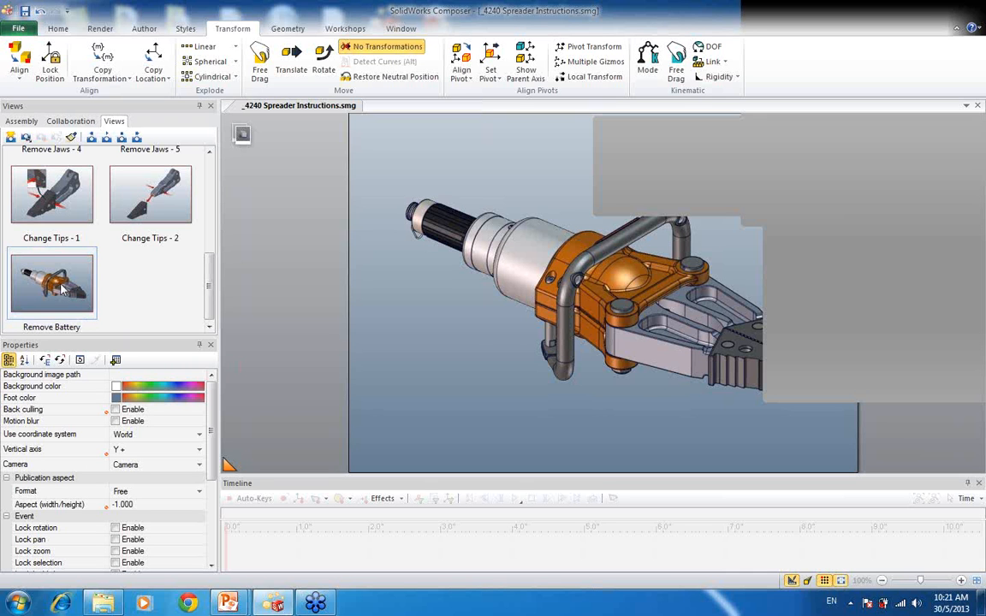
Step: Activate the Remove Battery view and frame it close on the holmatro battery cover from the spreader's cylinder end
click(62, 289)
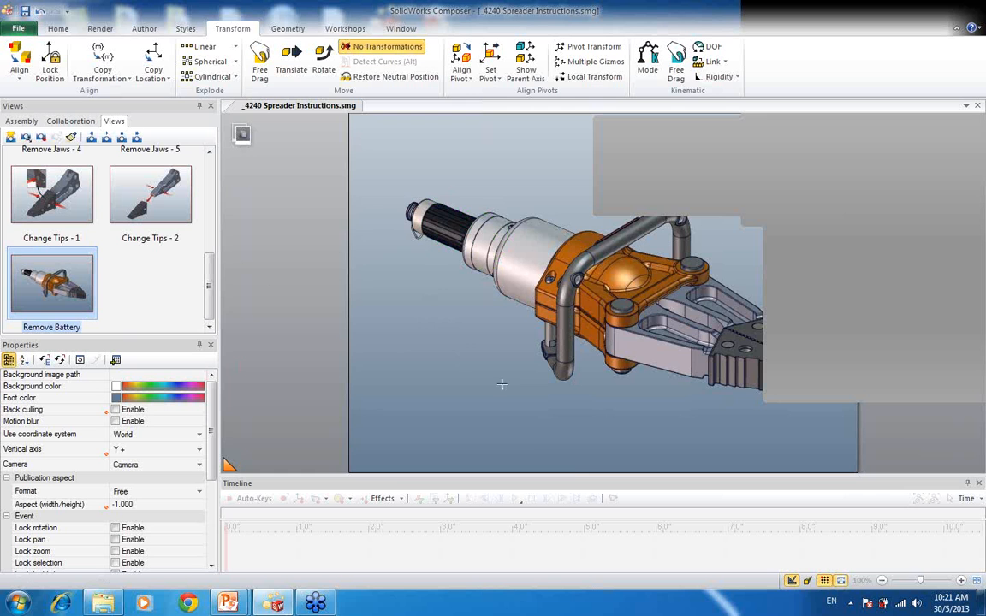
middle_drag(477, 375, 573, 369)
scroll(572, 259, down, 2)
scroll(536, 260, up, 5)
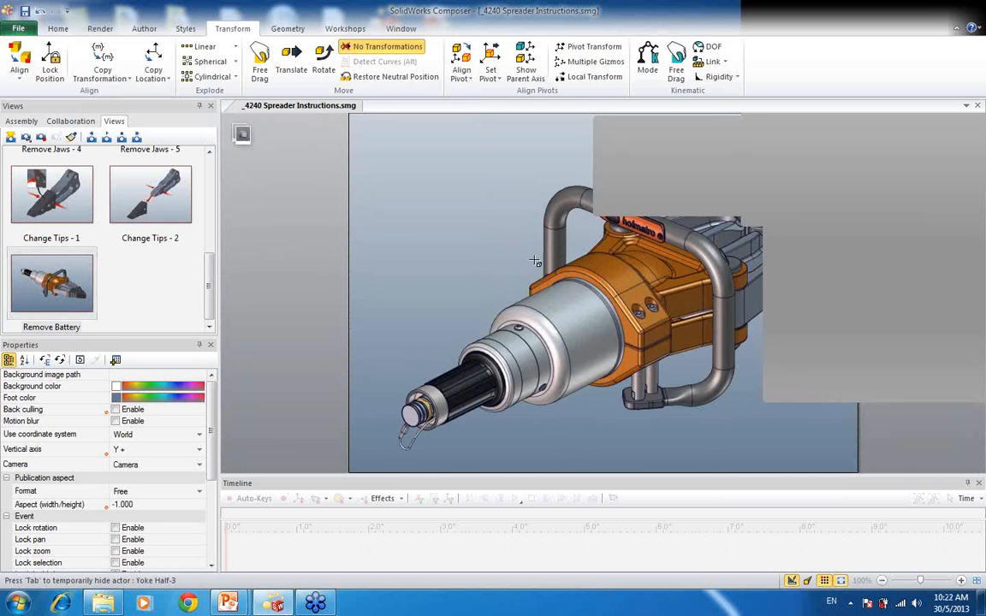
scroll(565, 298, down, 1)
scroll(726, 266, up, 1)
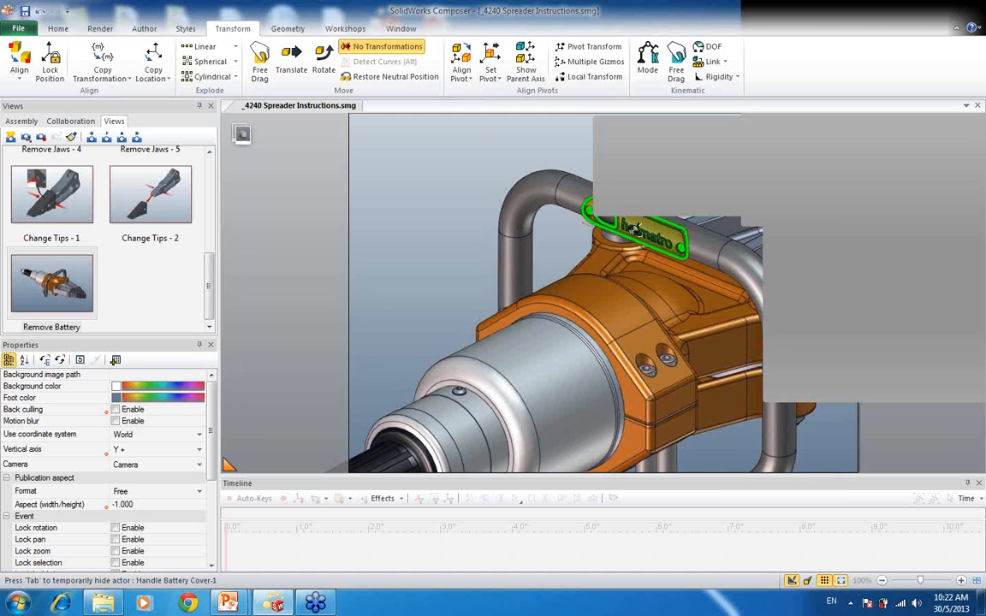
scroll(634, 234, up, 1)
scroll(636, 247, down, 1)
scroll(601, 227, up, 1)
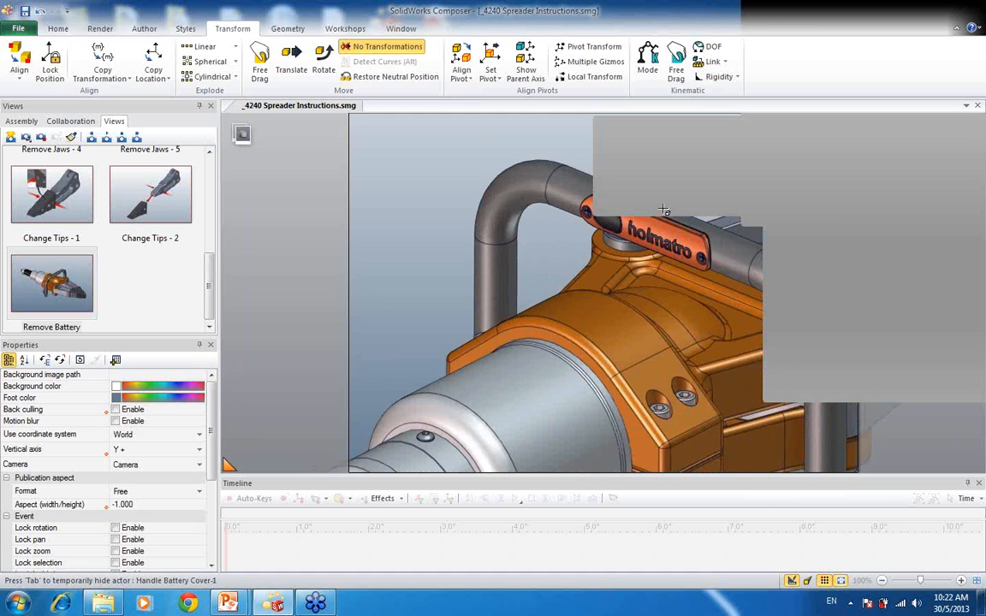
scroll(649, 246, down, 1)
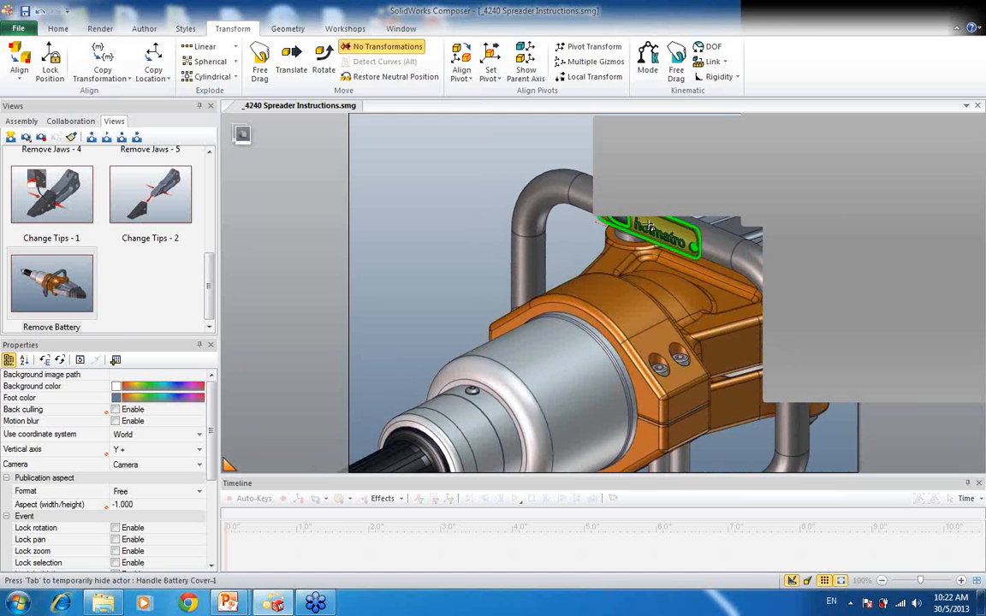
scroll(650, 227, up, 1)
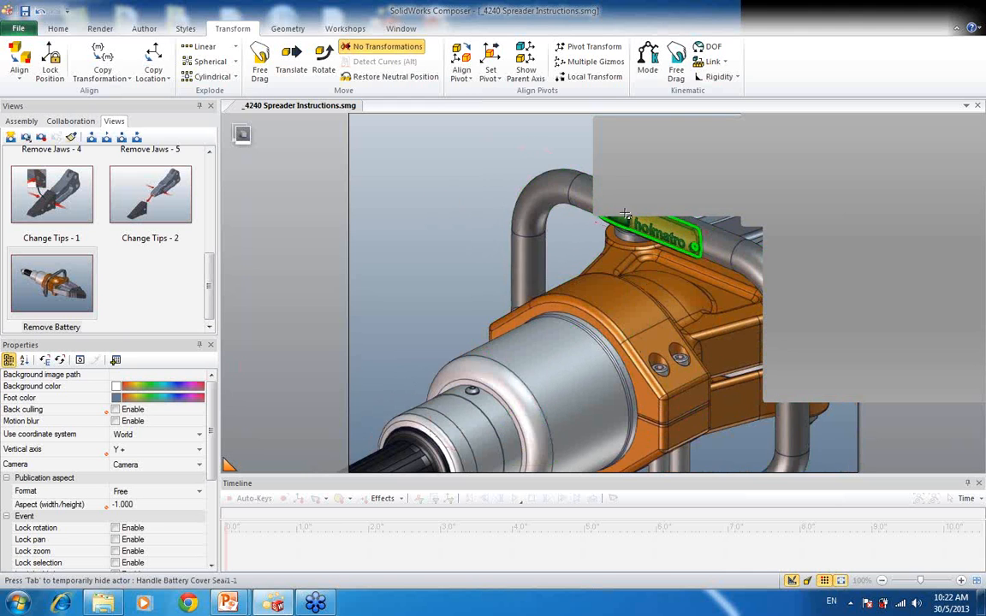
scroll(557, 267, down, 1)
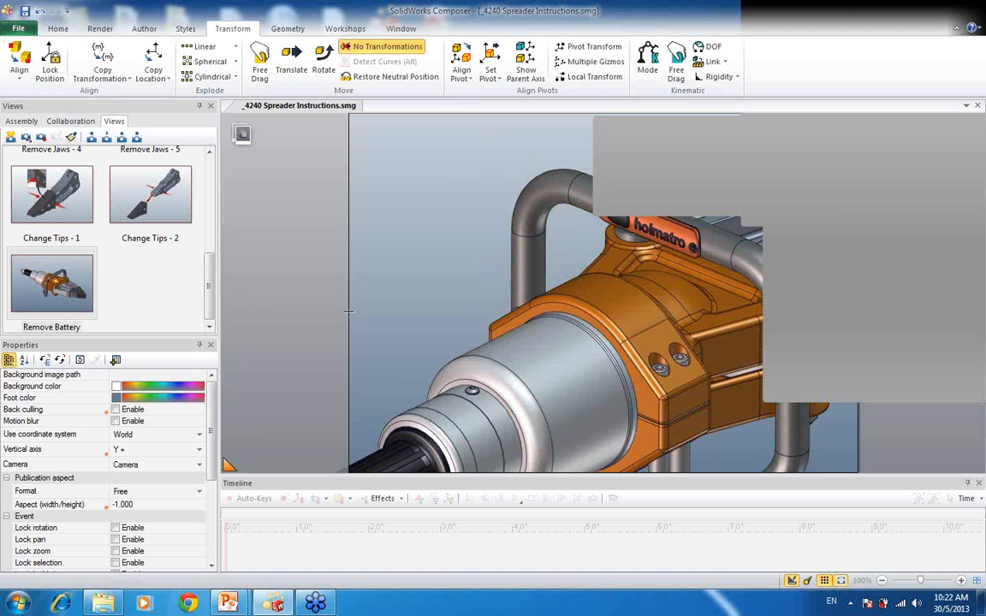
Step: Translate both battery cover screws together out of the handle along the X direction, by about -237
click(601, 215)
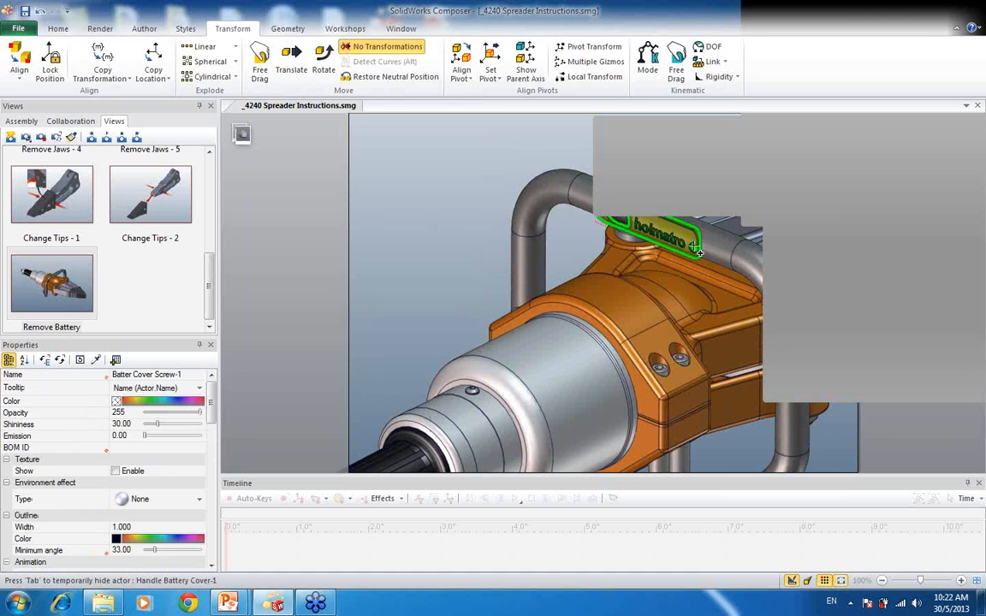
click(697, 250)
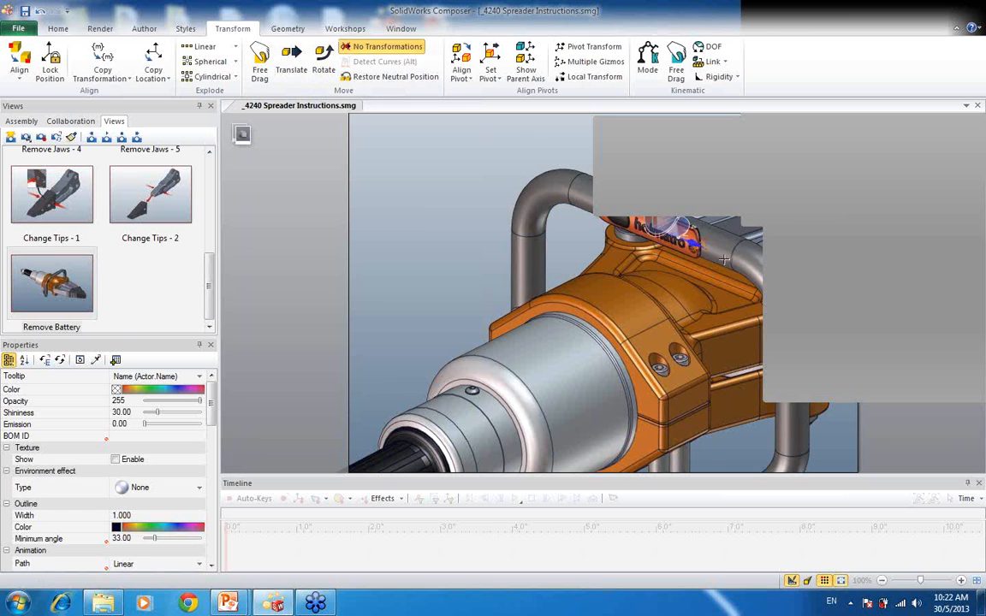
key(t)
drag(674, 221, 462, 325)
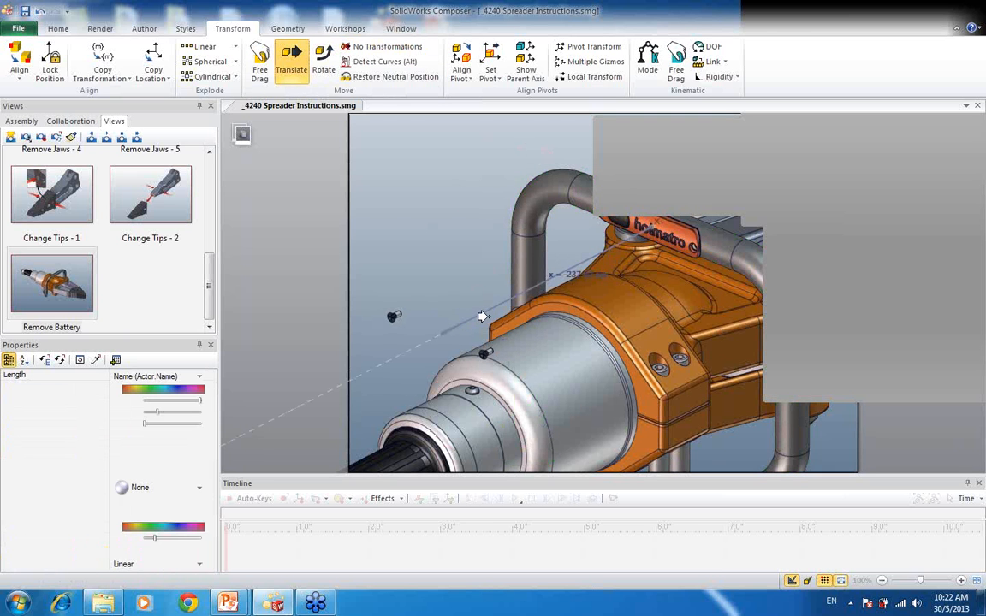
Step: Translate the holmatro battery cover and the black cover seal out of the handle, spacing them behind the two screws
drag(675, 233, 545, 268)
click(676, 229)
drag(663, 224, 552, 258)
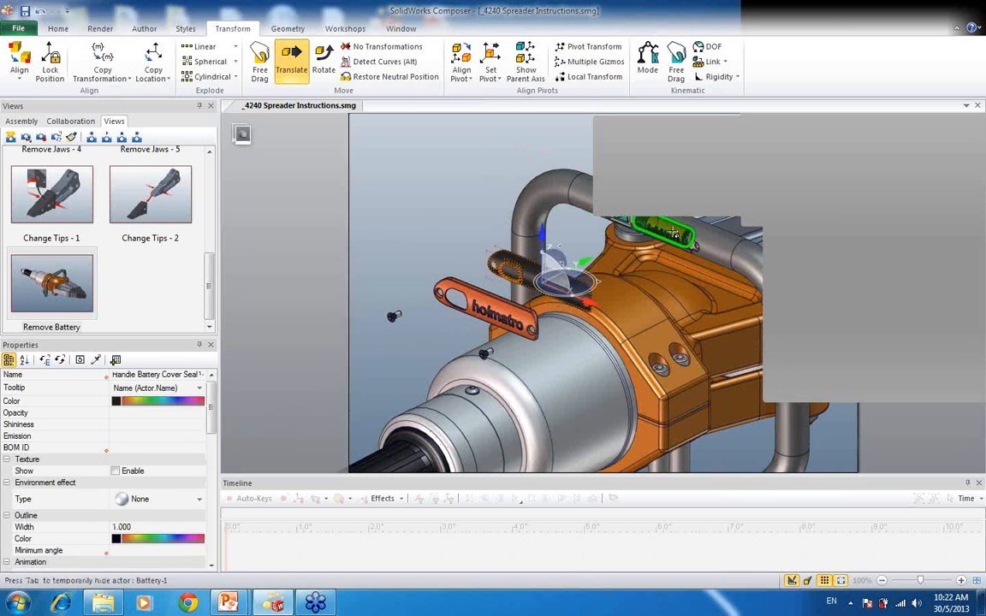
Step: Translate the battery out of the handle to sit just behind the seal and leave the Translate mode
click(674, 232)
drag(675, 233, 635, 230)
click(432, 198)
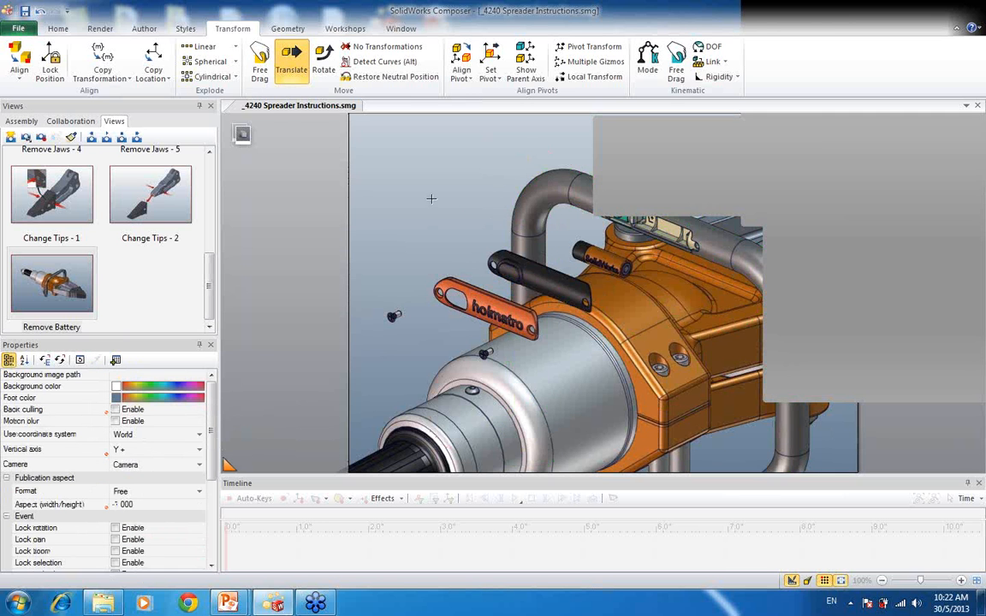
key(Escape)
key(Tab)
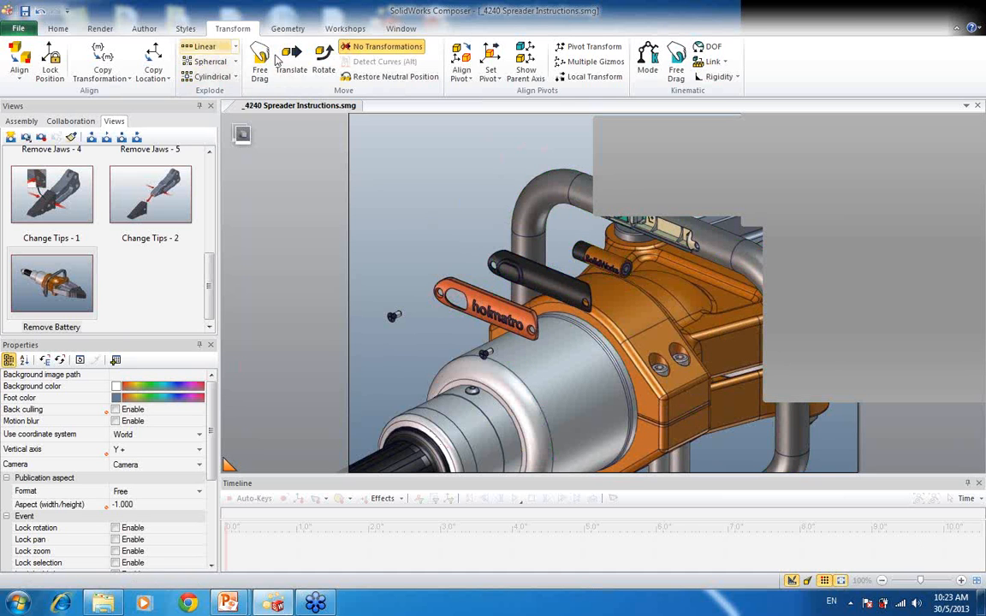
Step: Draw an arrow markup about 262 long from the handle along the far battery cover screw's removal path, with its head at the screw
click(58, 29)
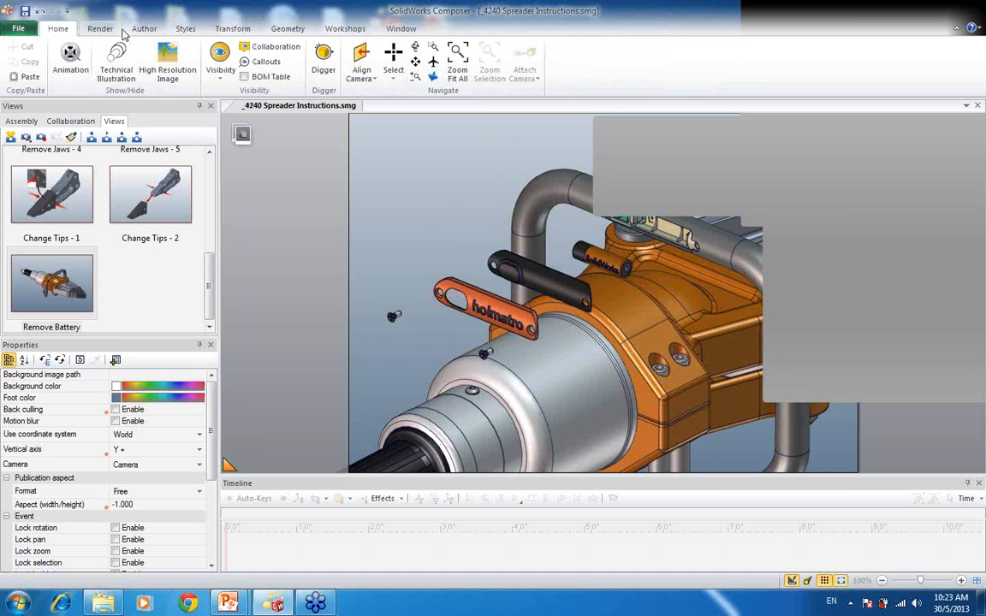
scroll(122, 31, down, 1)
scroll(175, 30, down, 1)
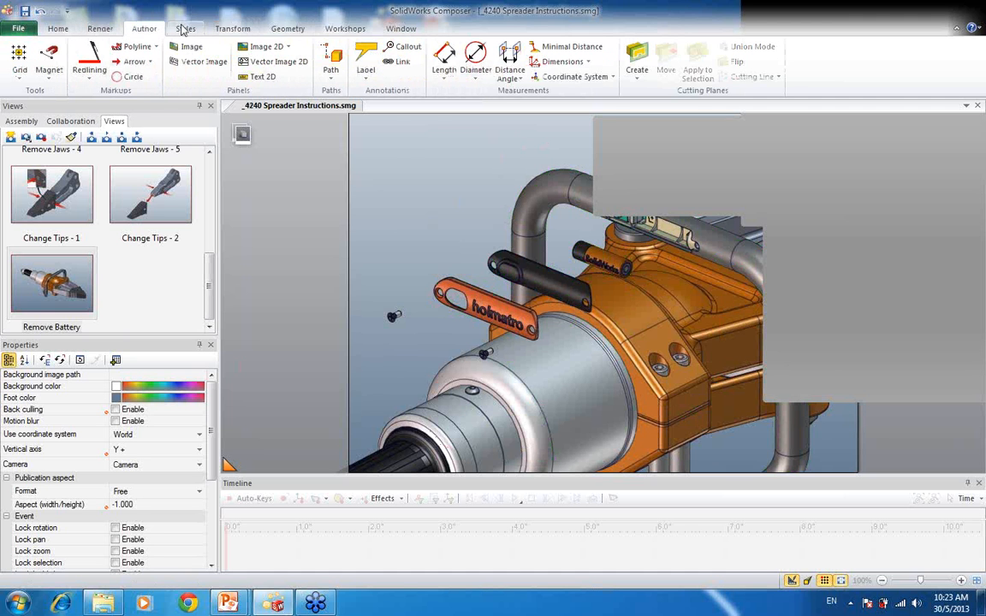
click(130, 62)
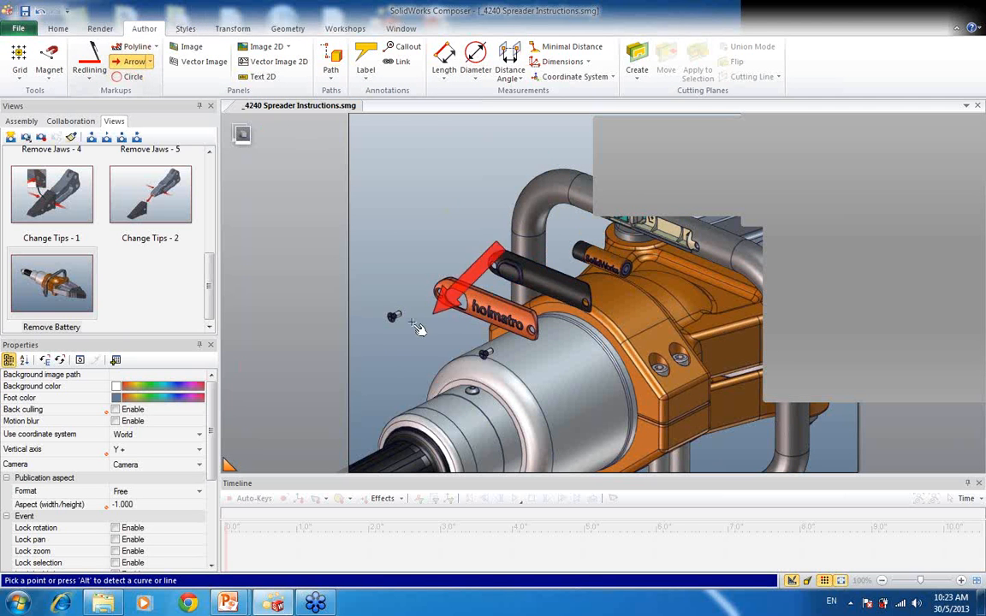
key(alt)
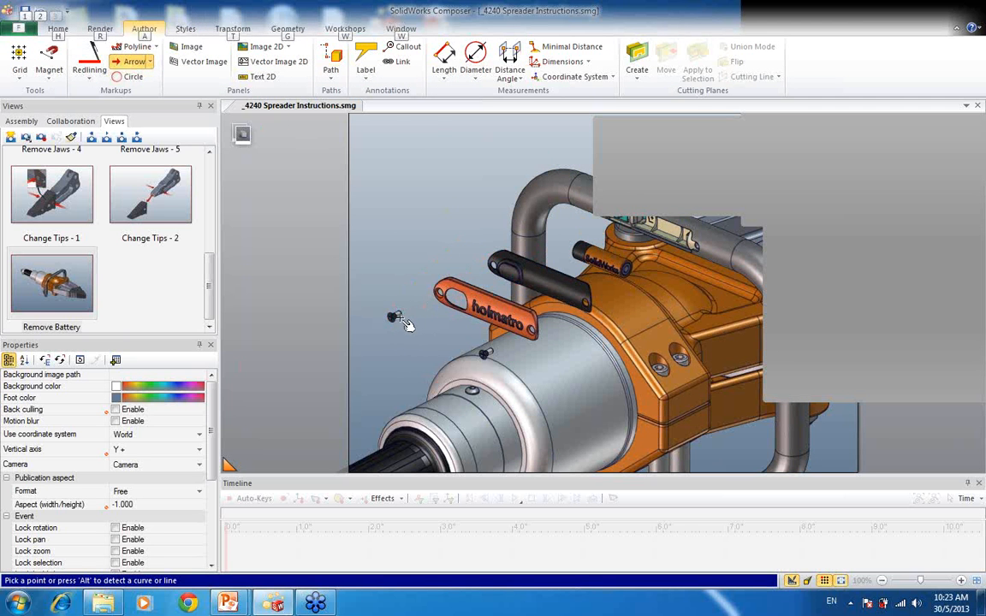
click(396, 317)
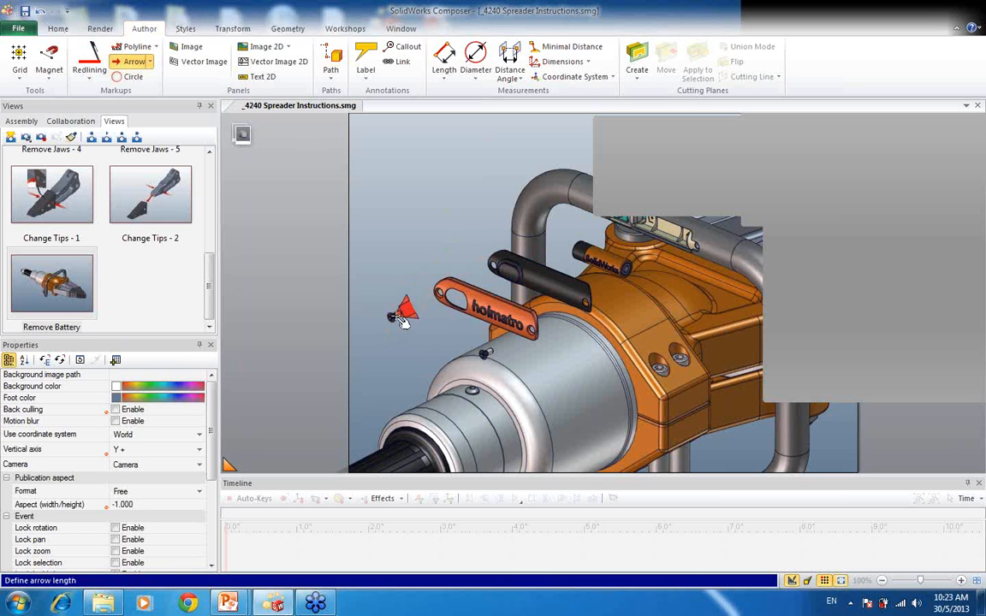
click(638, 205)
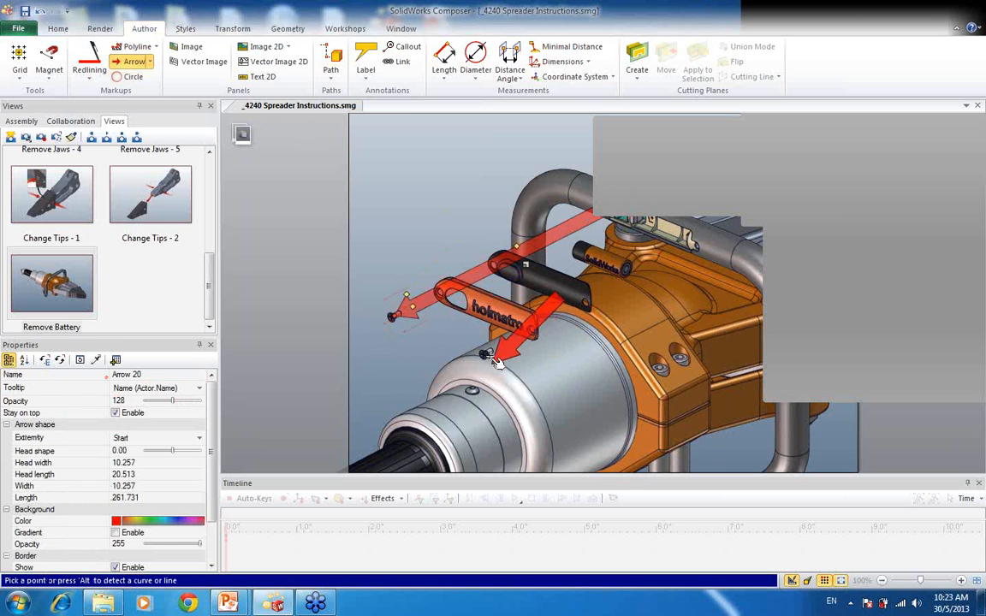
Step: Draw a second arrow about 259 long from the handle to the near battery cover screw and leave the Arrow command
key(alt)
click(499, 355)
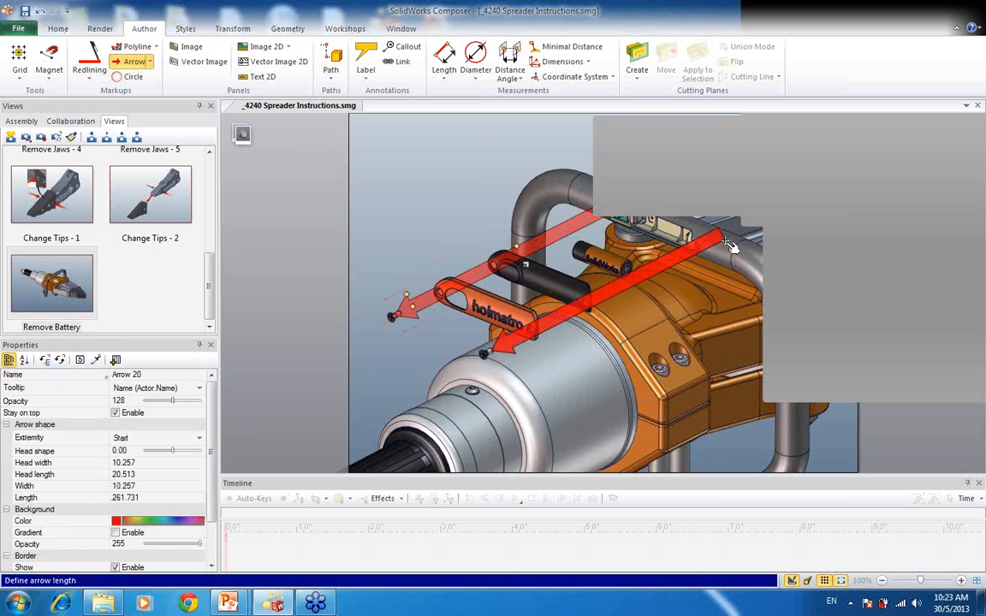
click(655, 220)
key(Escape)
Step: Select both screw arrows and disable Stay on top so the battery parts can cover them
click(557, 233)
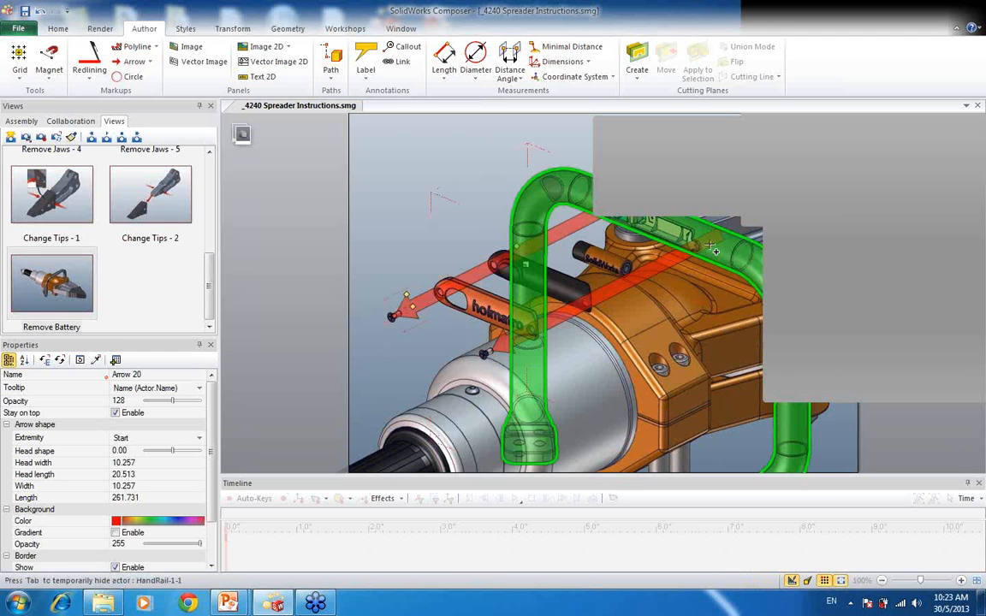
ctrl+click(638, 271)
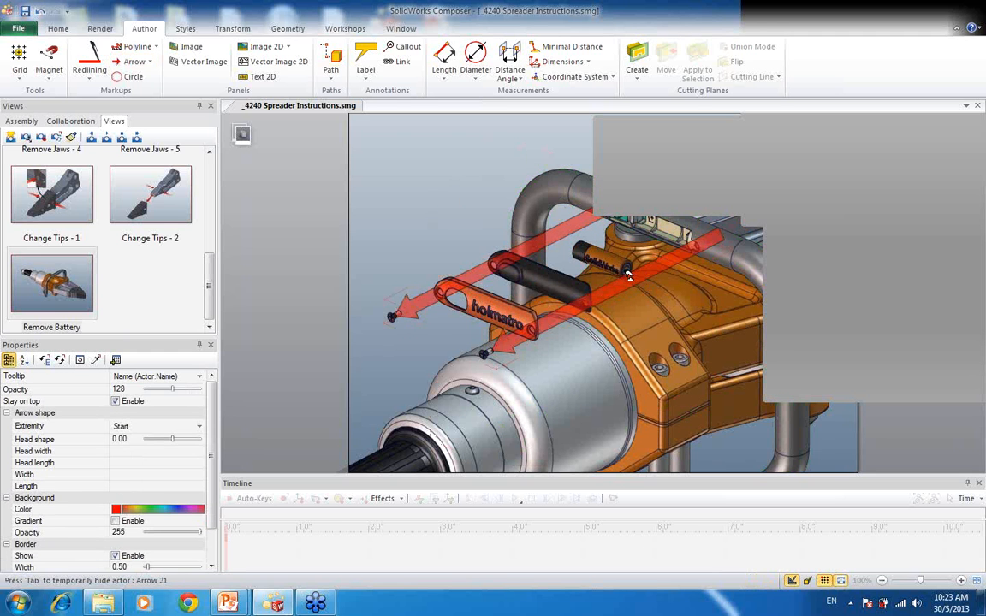
scroll(197, 436, down, 3)
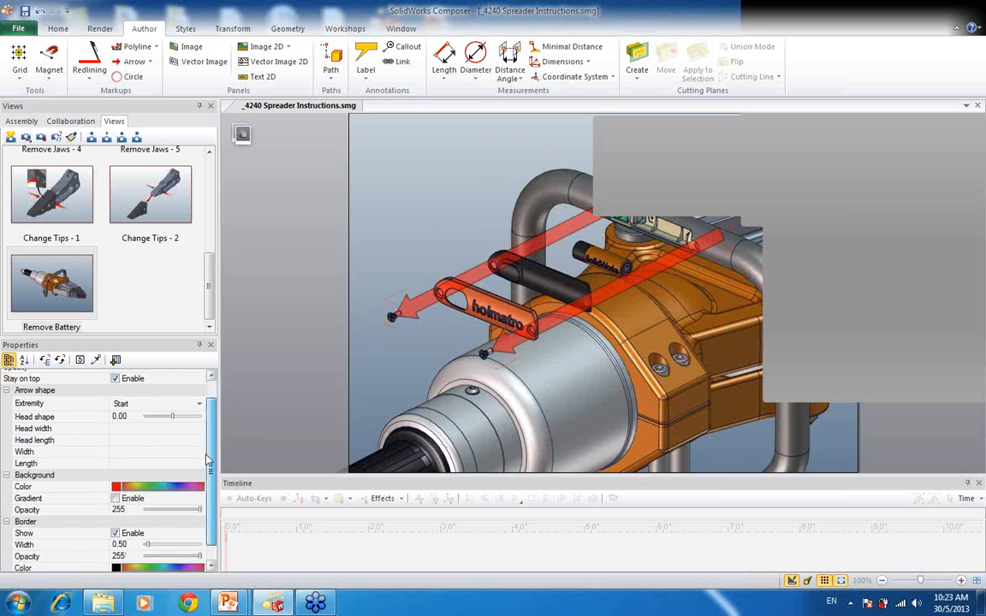
scroll(201, 419, up, 3)
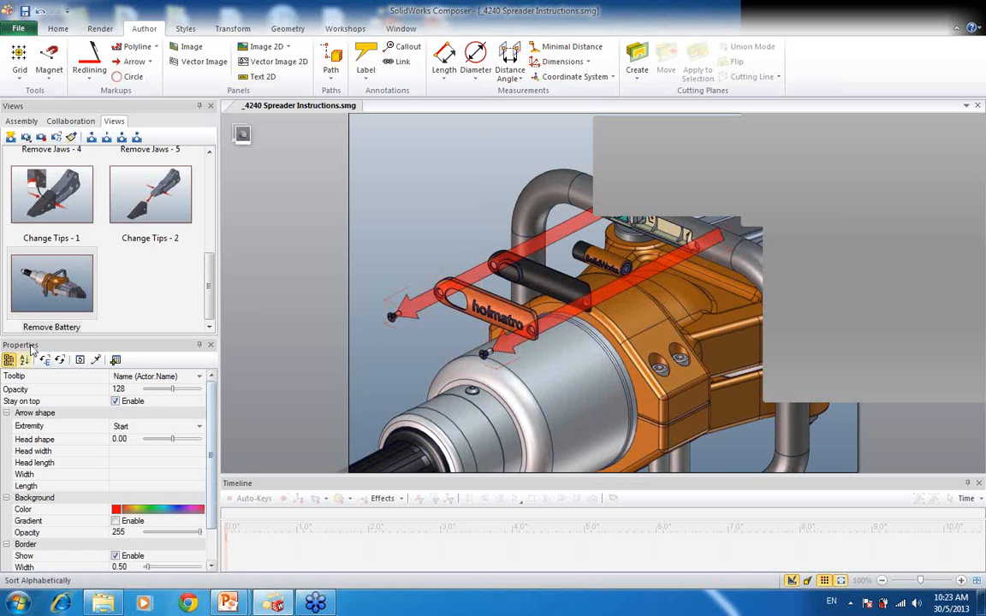
scroll(190, 407, down, 3)
scroll(206, 410, up, 3)
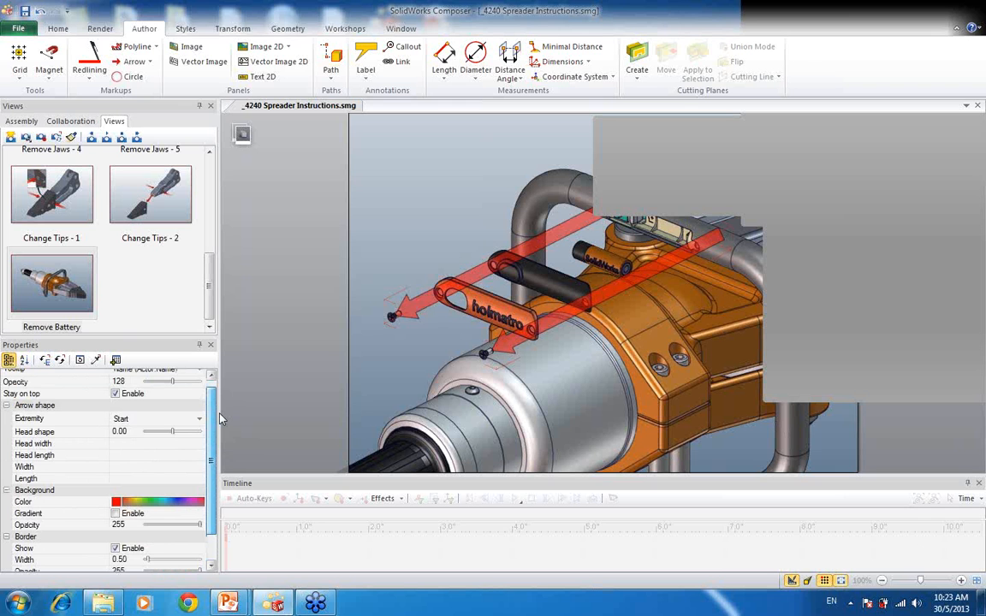
click(116, 393)
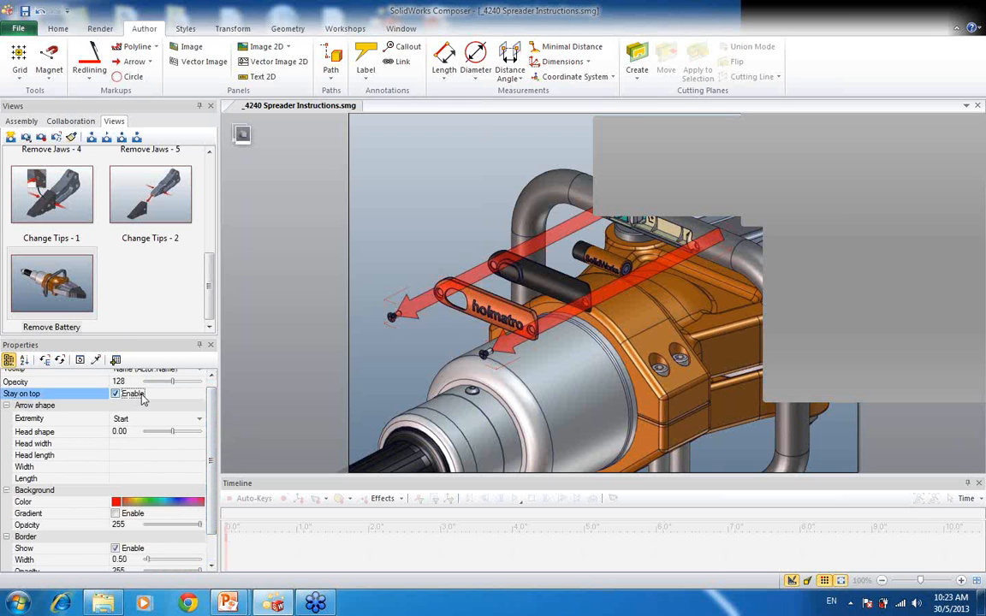
scroll(211, 409, down, 1)
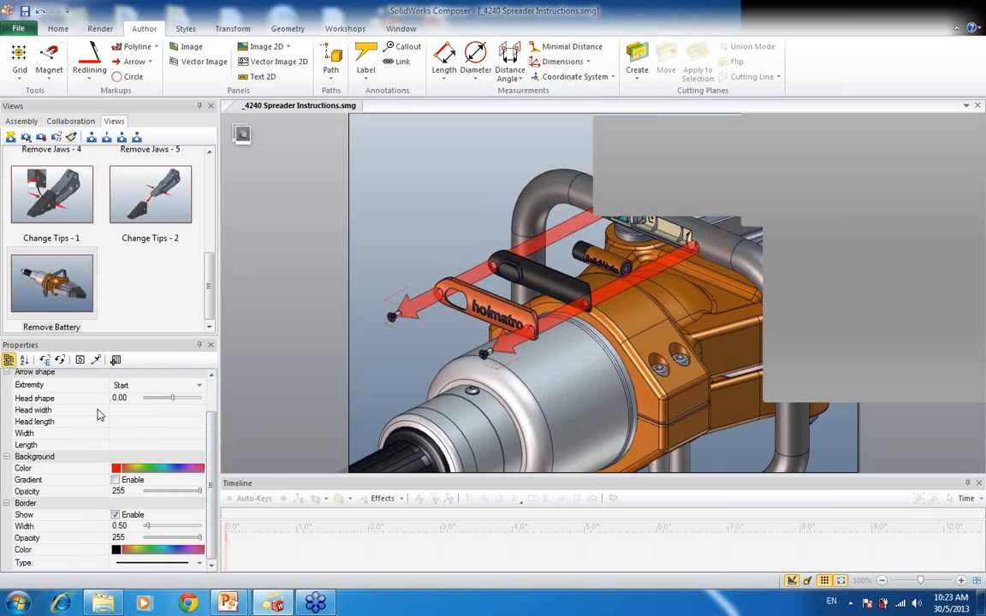
Step: Try to slim both arrows by entering 5 for the head dimensions and the width, and change their shared length
click(135, 411)
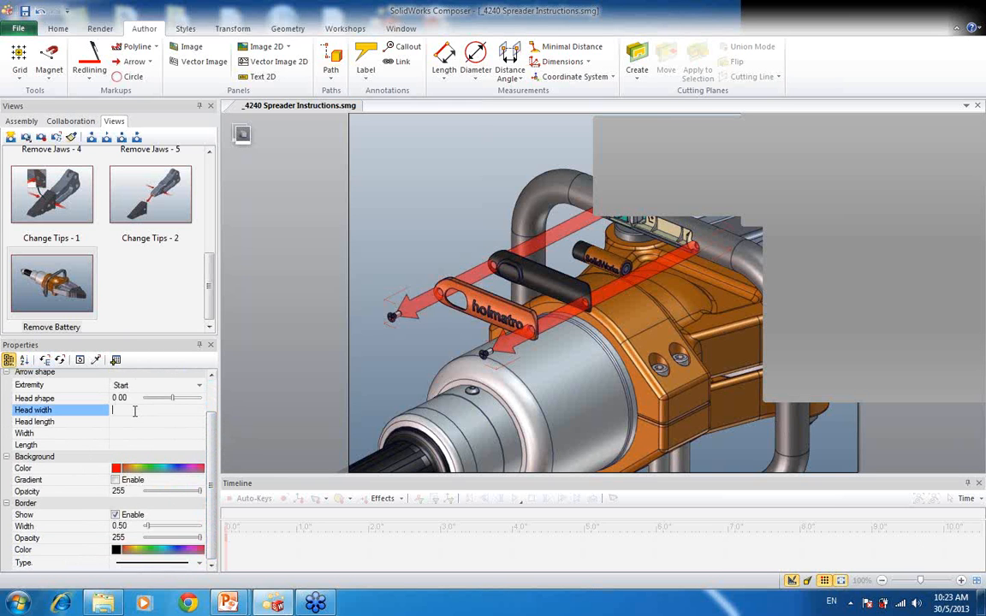
click(132, 423)
text(5)
click(127, 436)
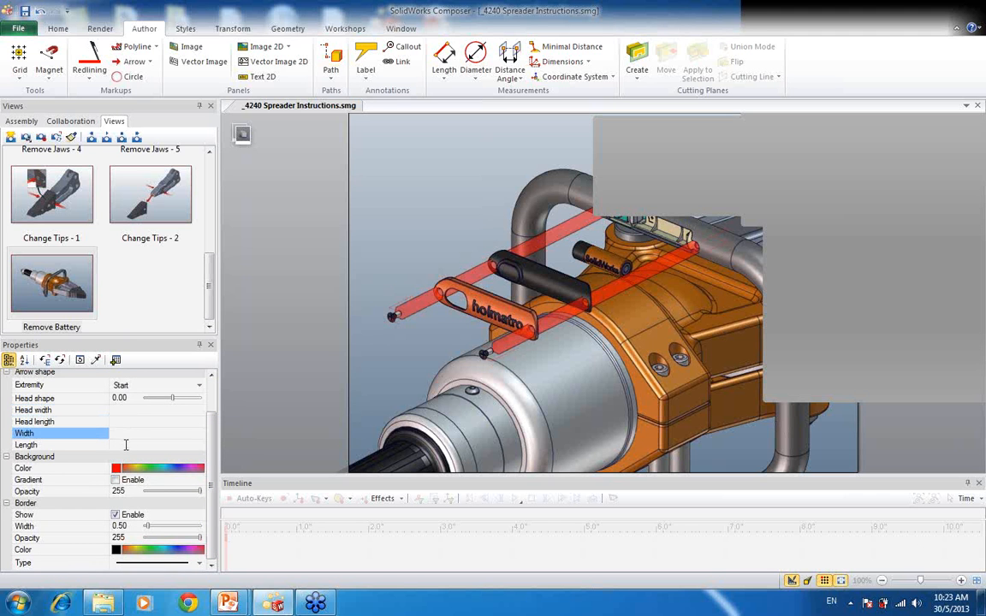
click(129, 445)
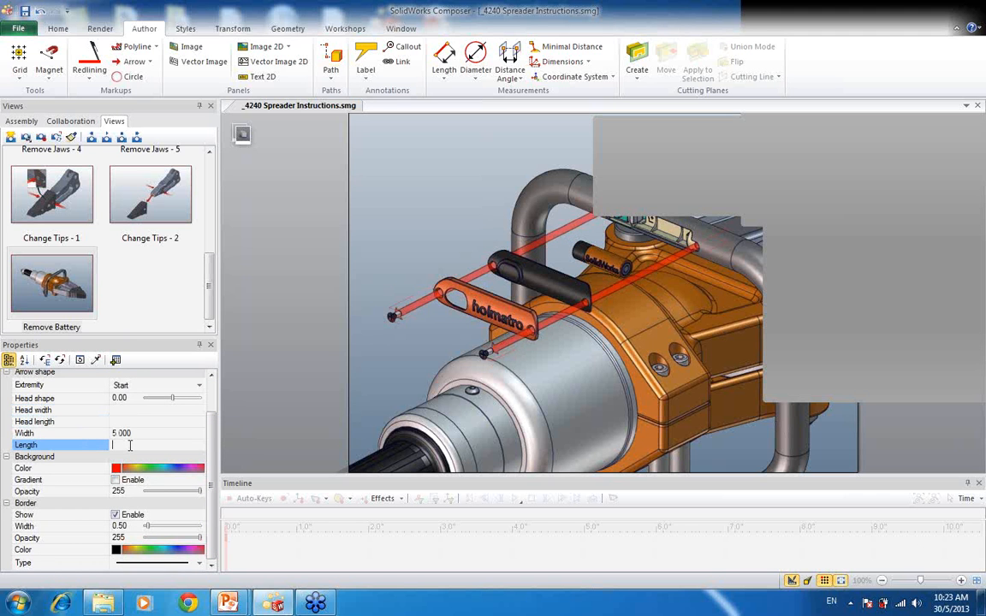
key(Return)
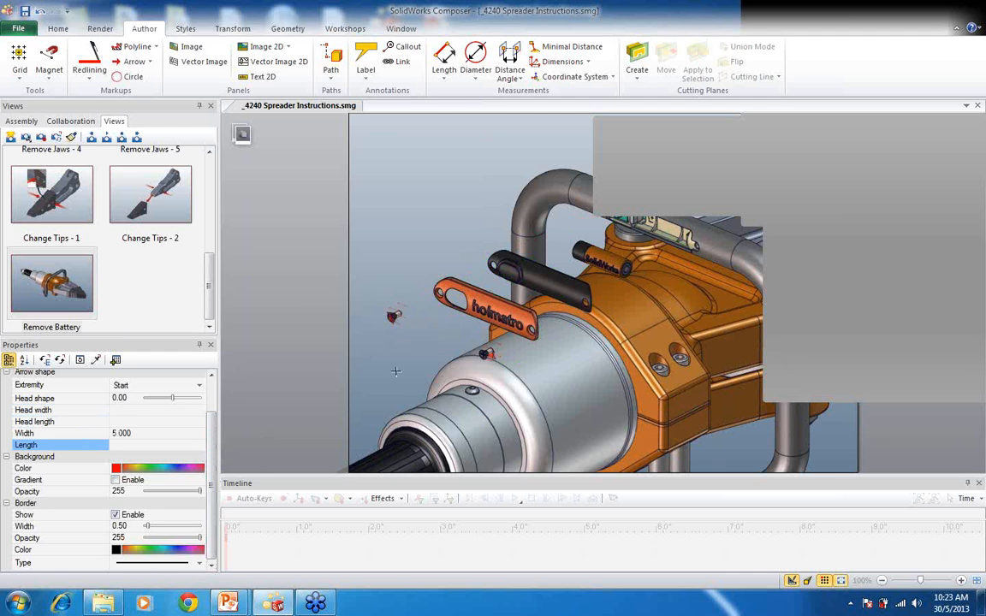
Step: Undo the last length change and delete both screw arrows
key(ctrl+z)
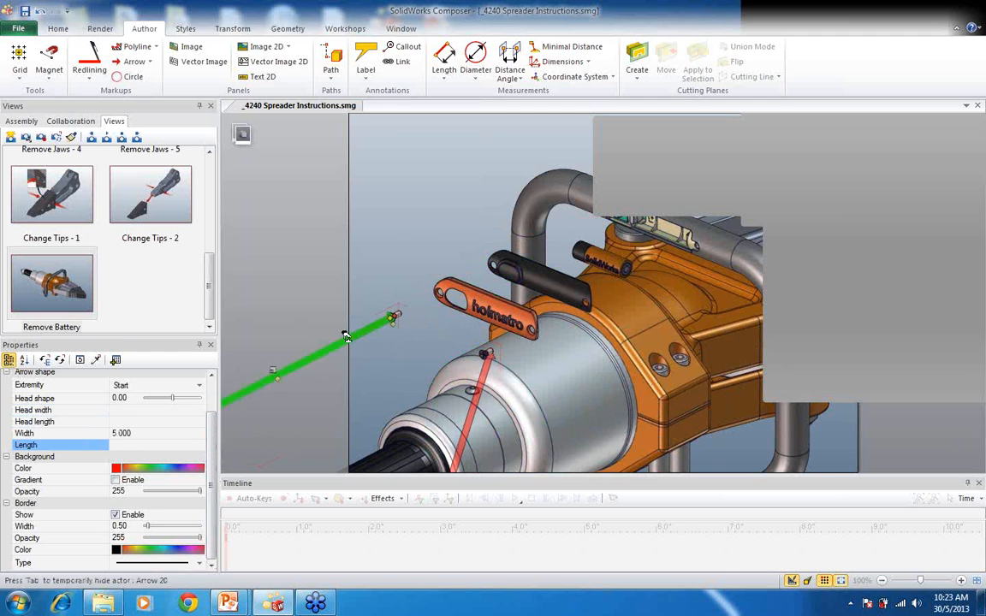
click(380, 317)
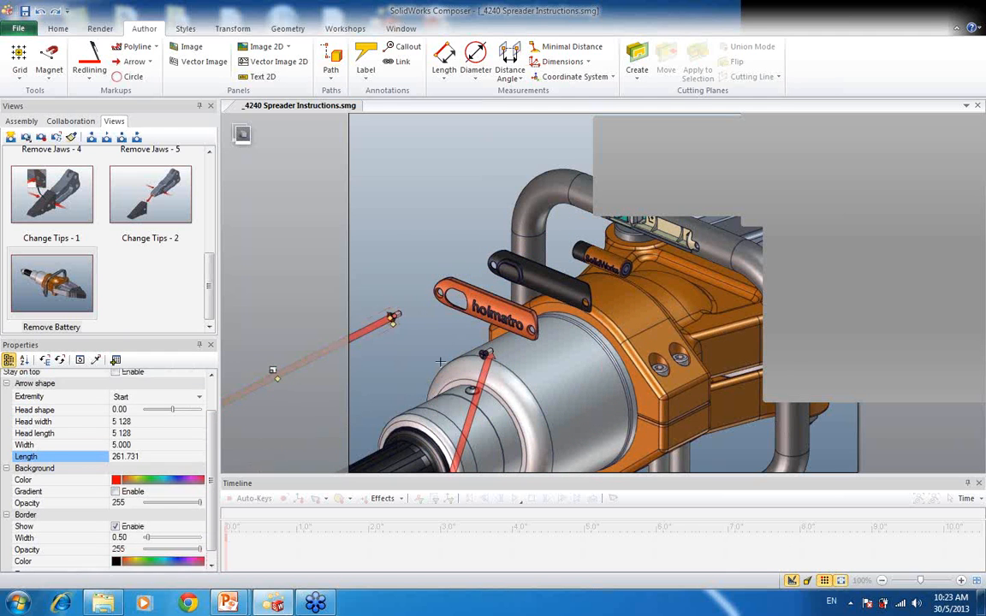
key(Delete)
click(484, 368)
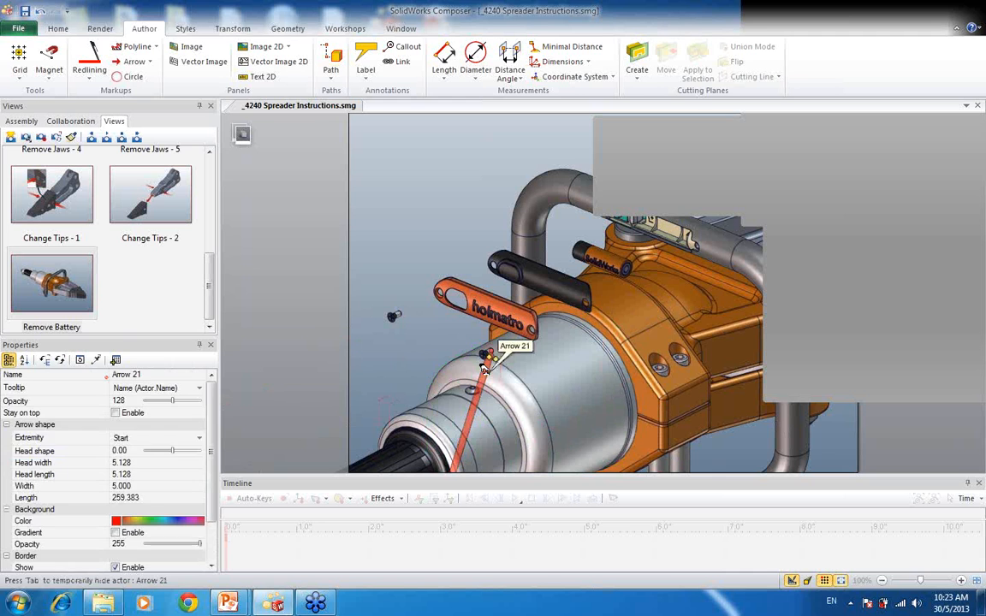
key(Delete)
Step: Draw an arrow about 258 long from the handle to the far battery cover screw, aligned with the screw's axis
click(128, 62)
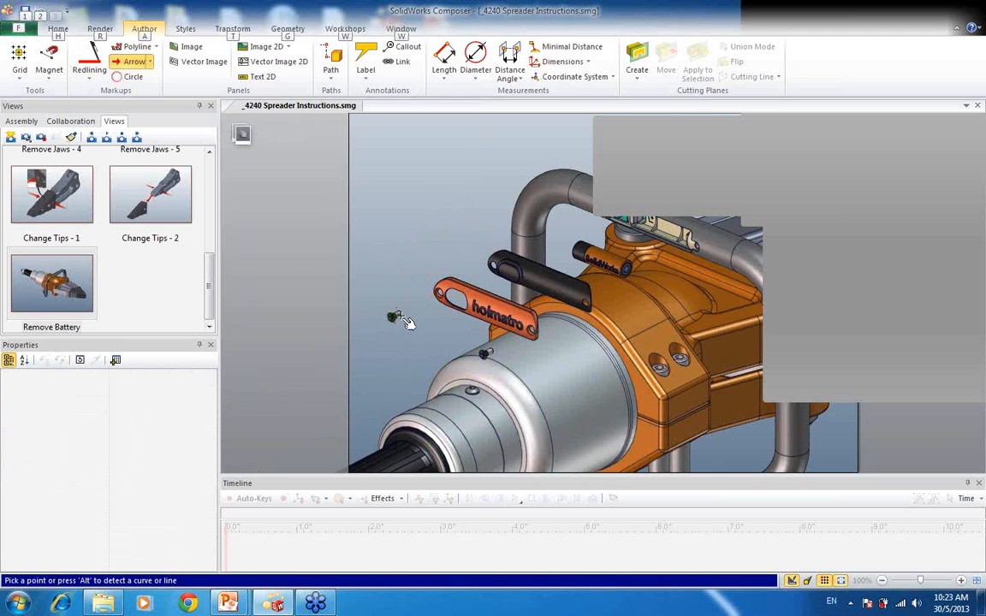
click(392, 316)
key(alt)
click(631, 199)
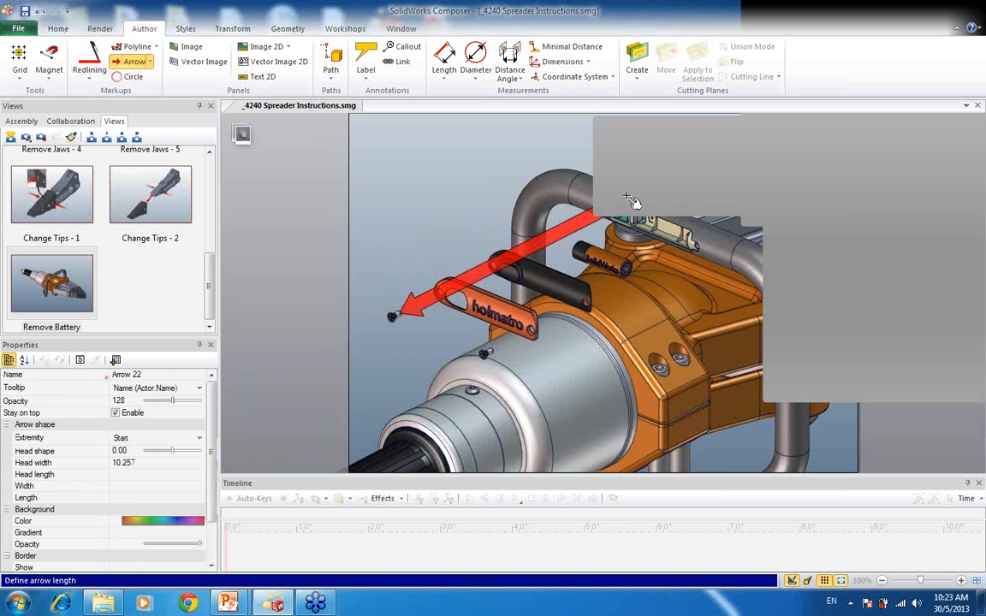
key(alt)
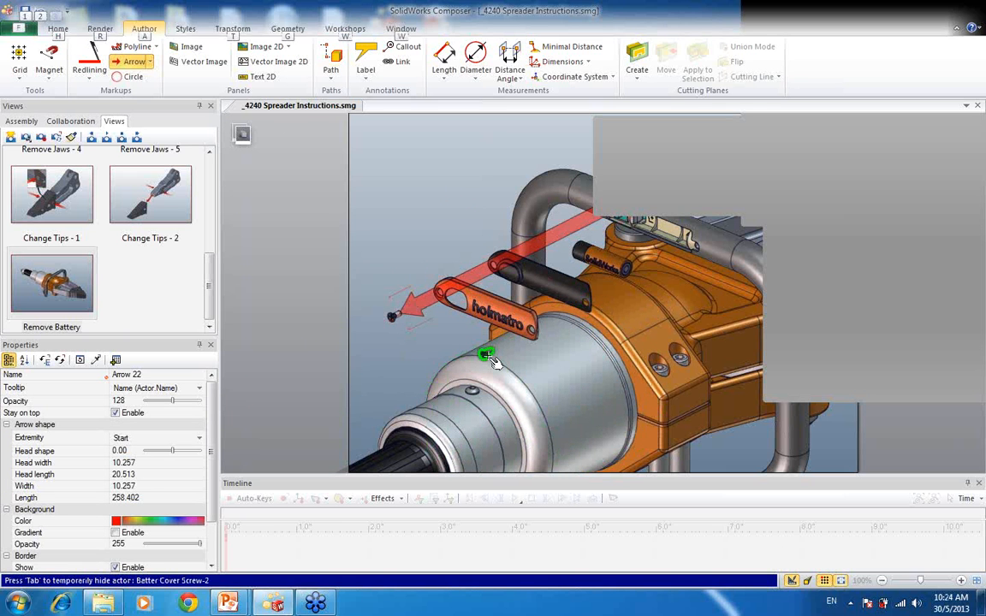
click(486, 353)
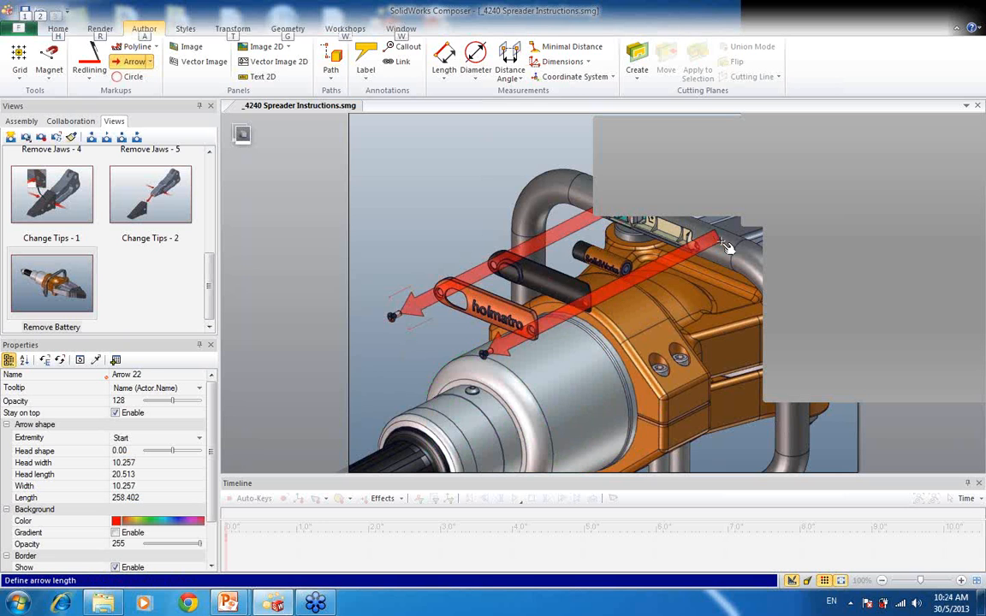
key(Escape)
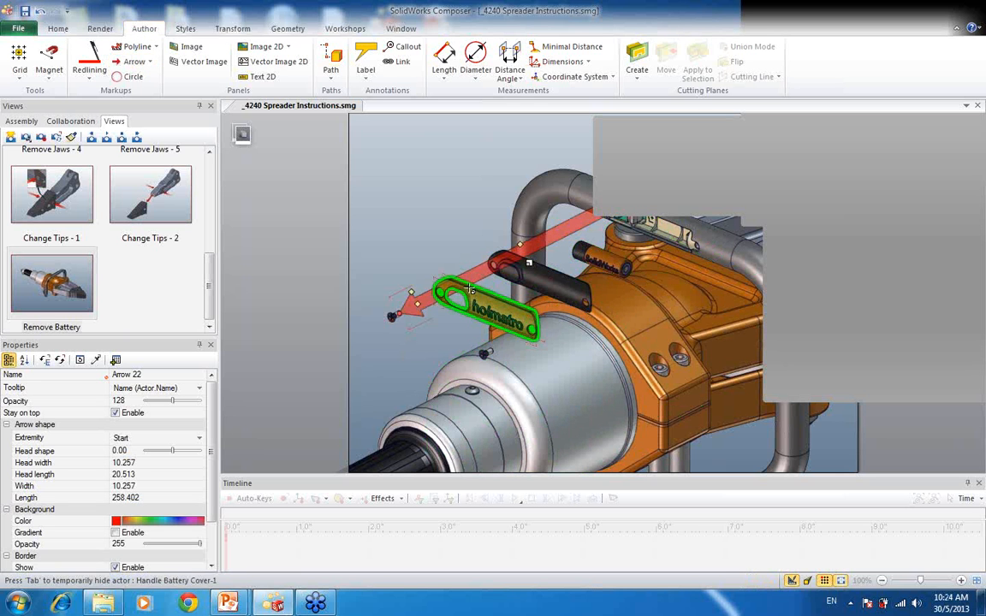
click(130, 61)
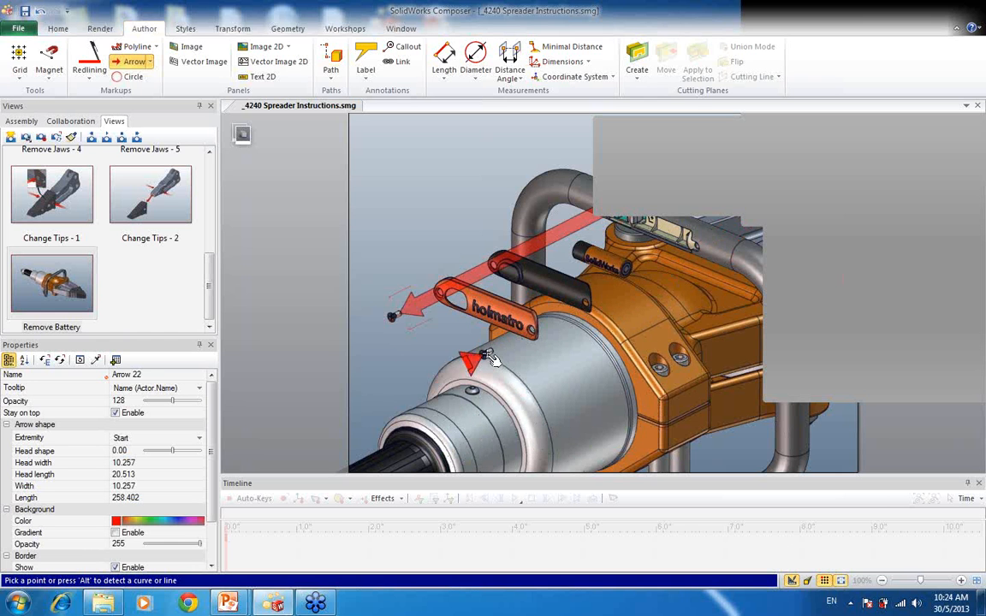
click(482, 353)
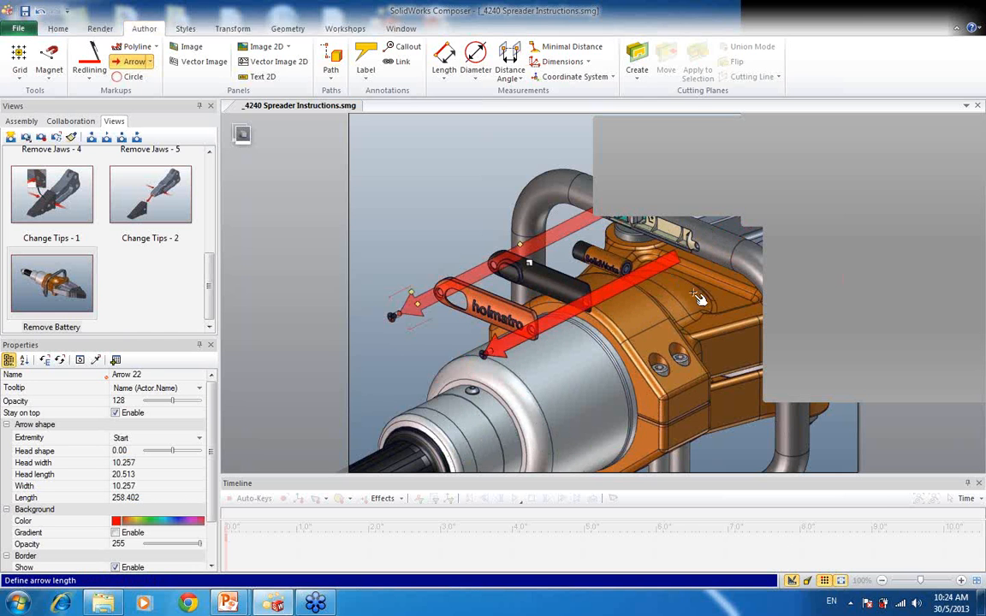
key(Escape)
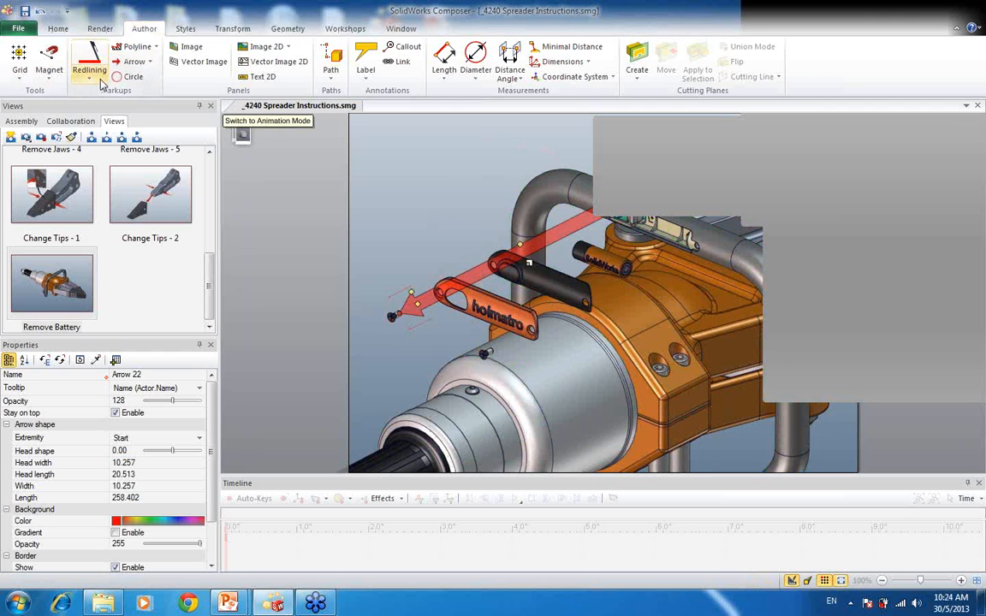
Step: Draw a matching arrow from the handle to the near battery cover screw along its axis and leave the Arrow command
click(133, 62)
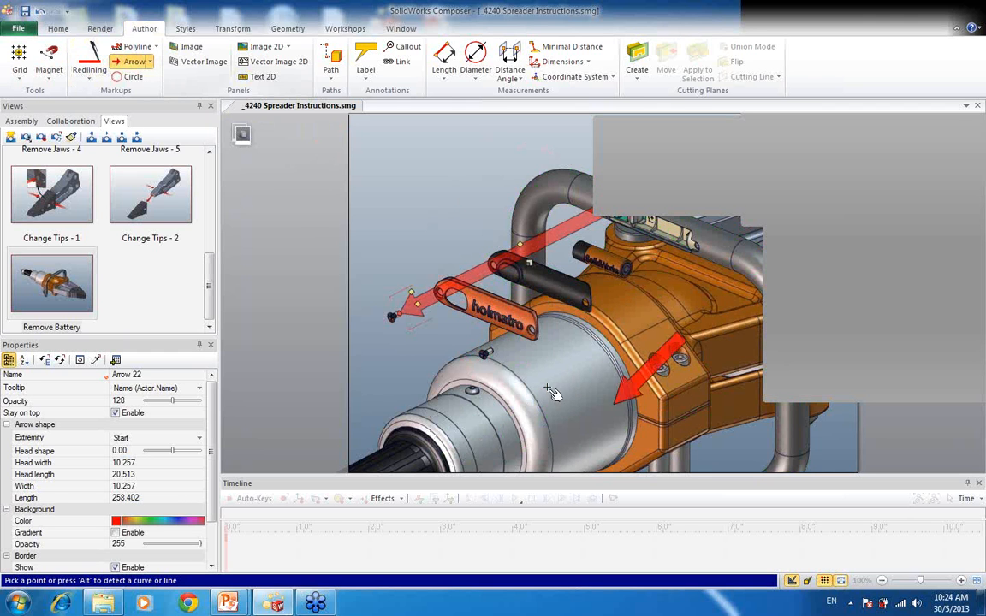
key(alt)
click(484, 354)
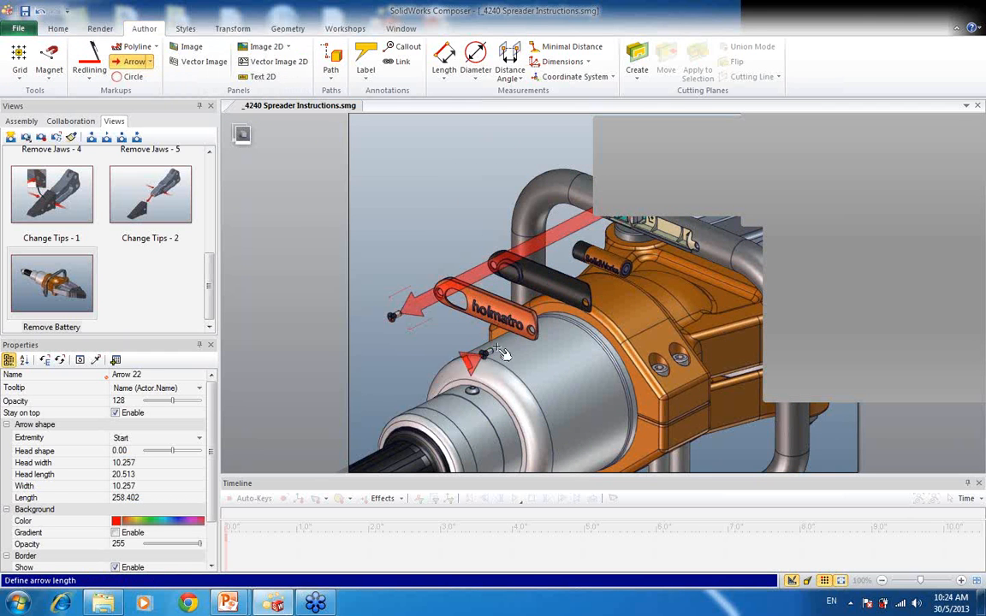
click(717, 246)
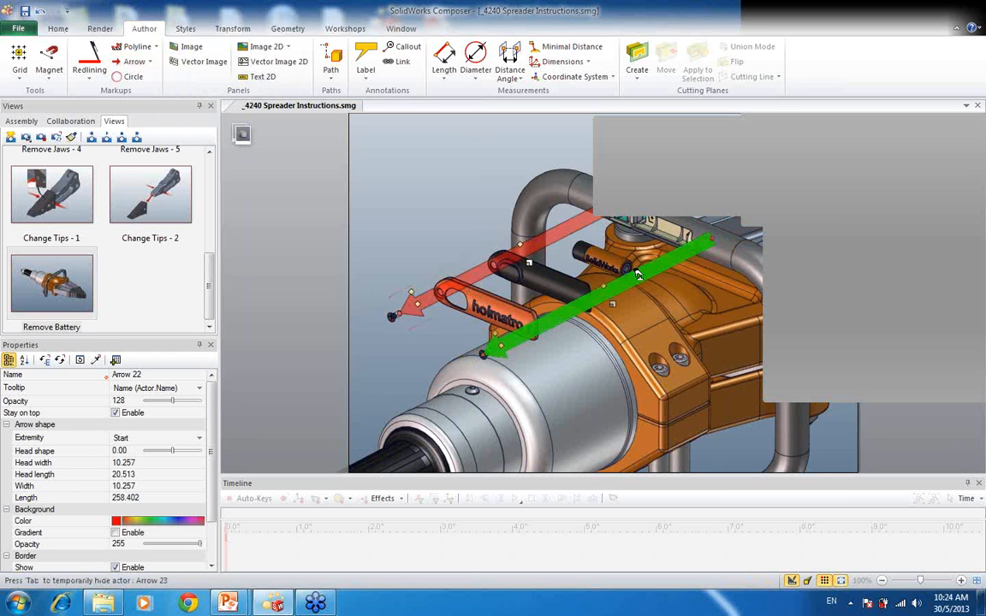
key(Escape)
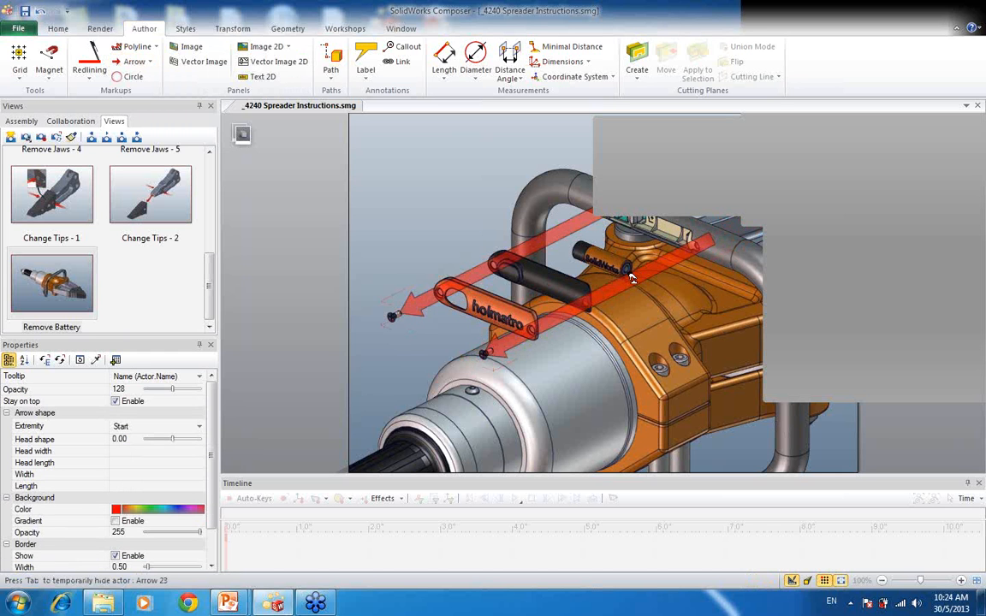
Step: Disable Stay on top for the two redrawn screw arrows together
click(115, 401)
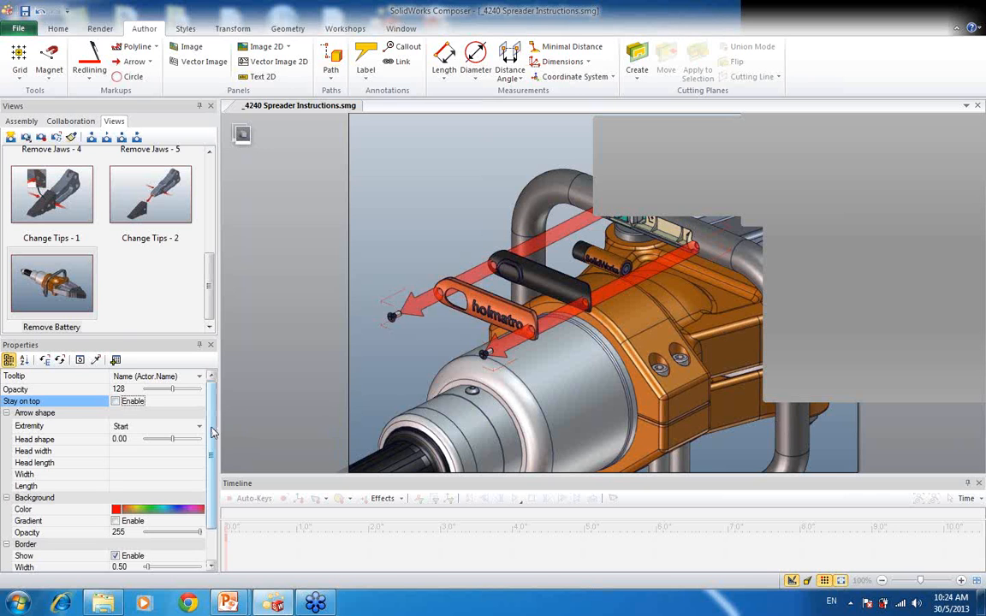
scroll(210, 500, down, 2)
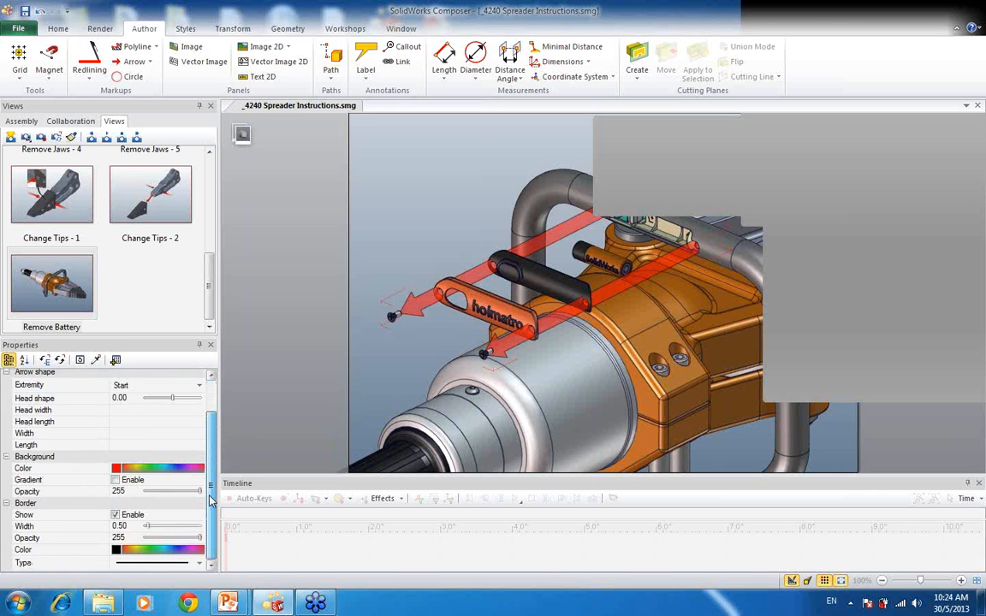
Step: Enable the background gradient for both selected screw arrows and clear the selection
scroll(203, 386, up, 1)
scroll(202, 401, down, 1)
scroll(201, 409, up, 1)
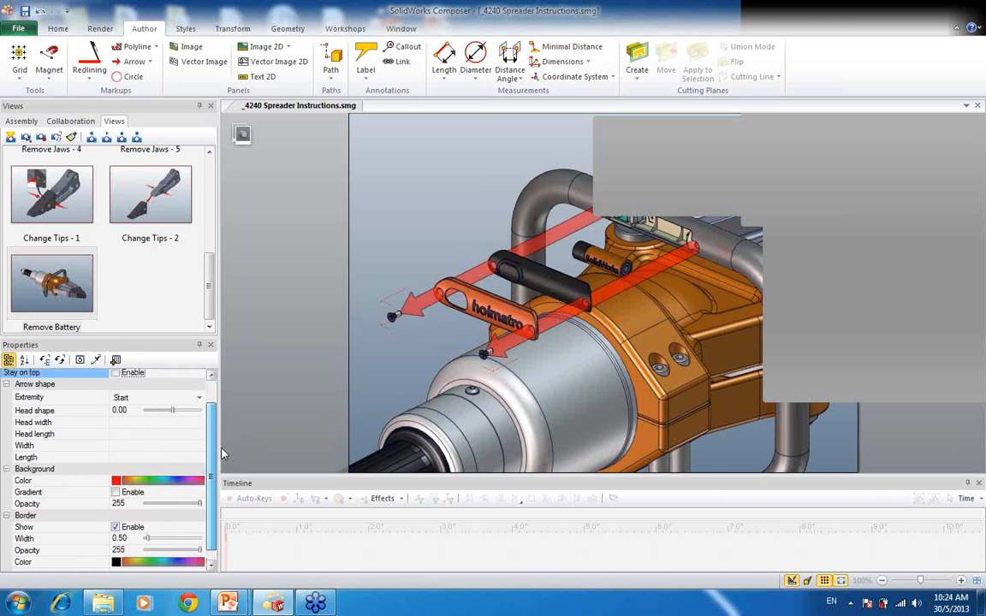
click(123, 497)
click(316, 353)
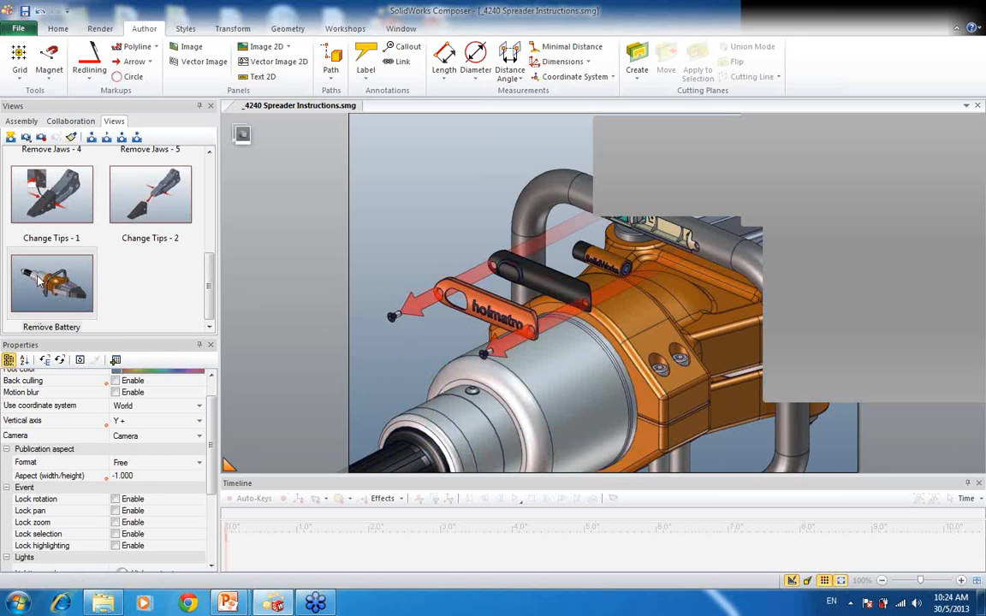
Step: Update the Remove Battery view with the current scene and check it by switching to Change Tips - 2 and back
right_click(49, 286)
click(150, 291)
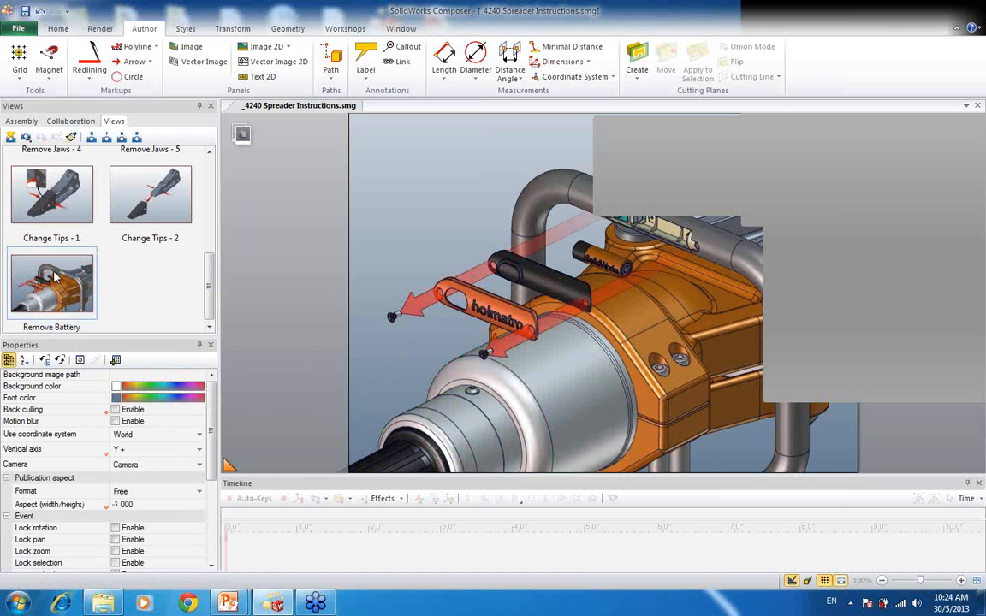
click(145, 186)
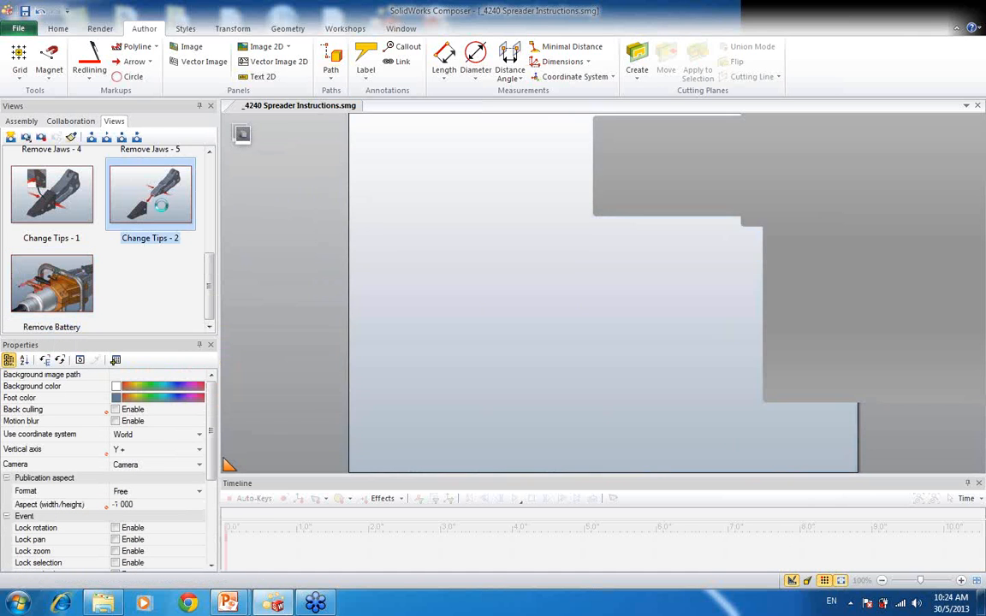
click(49, 274)
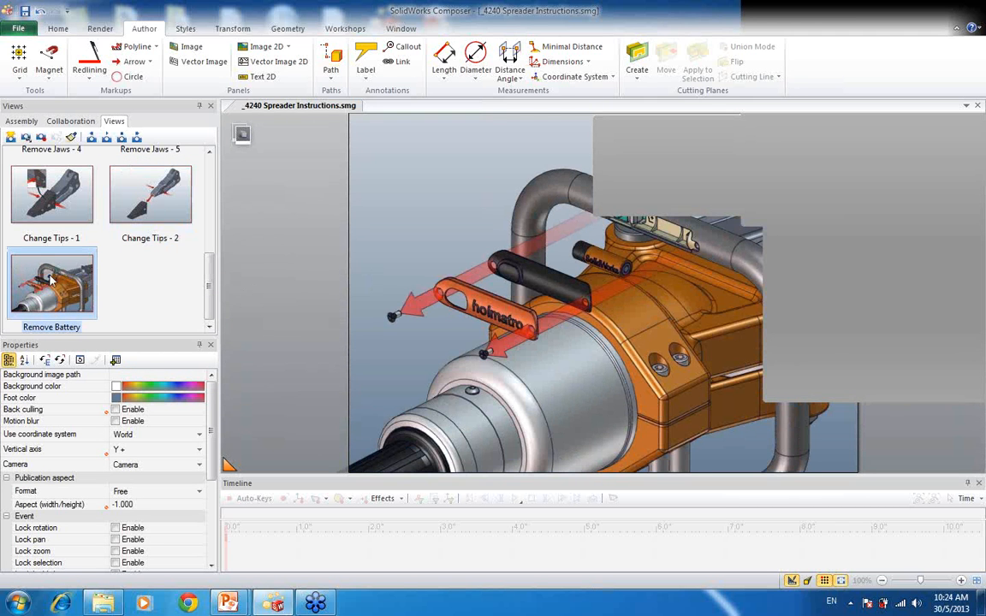
scroll(49, 248, up, 3)
scroll(56, 254, down, 3)
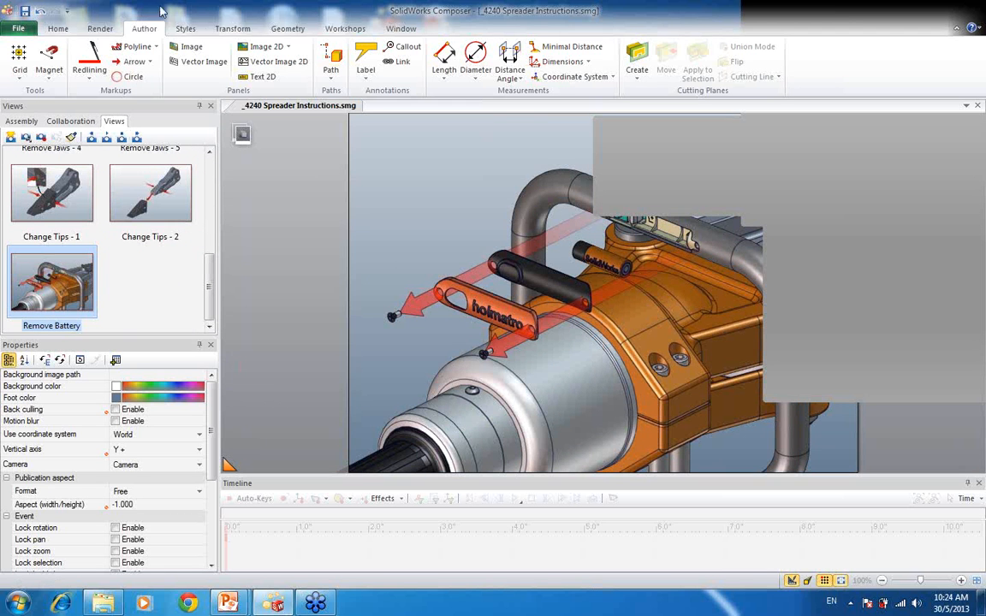
Step: Open the High Resolution Image workshop and examine its JPEG save dialog without saving an image
click(287, 28)
click(350, 29)
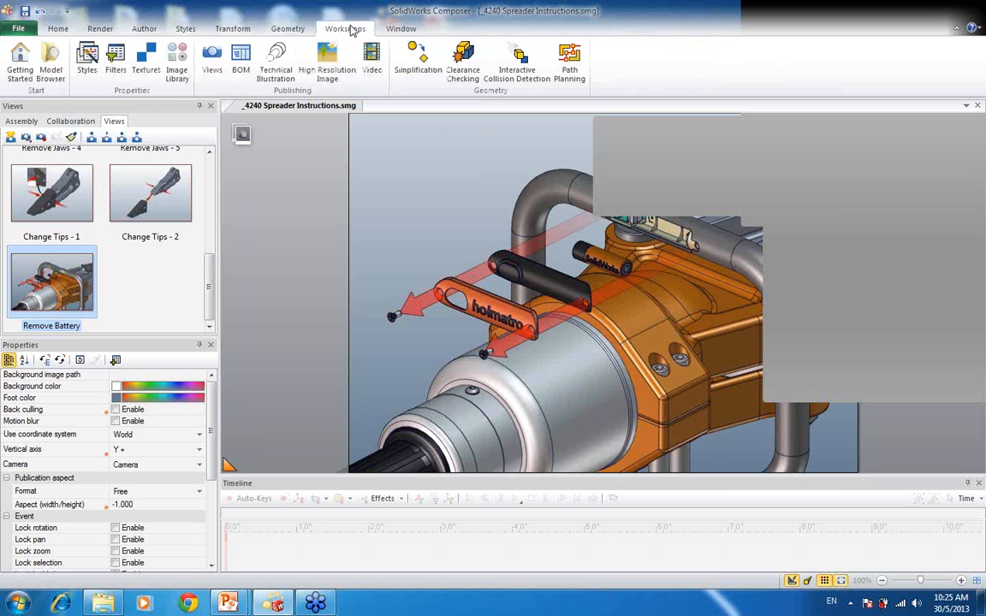
click(327, 69)
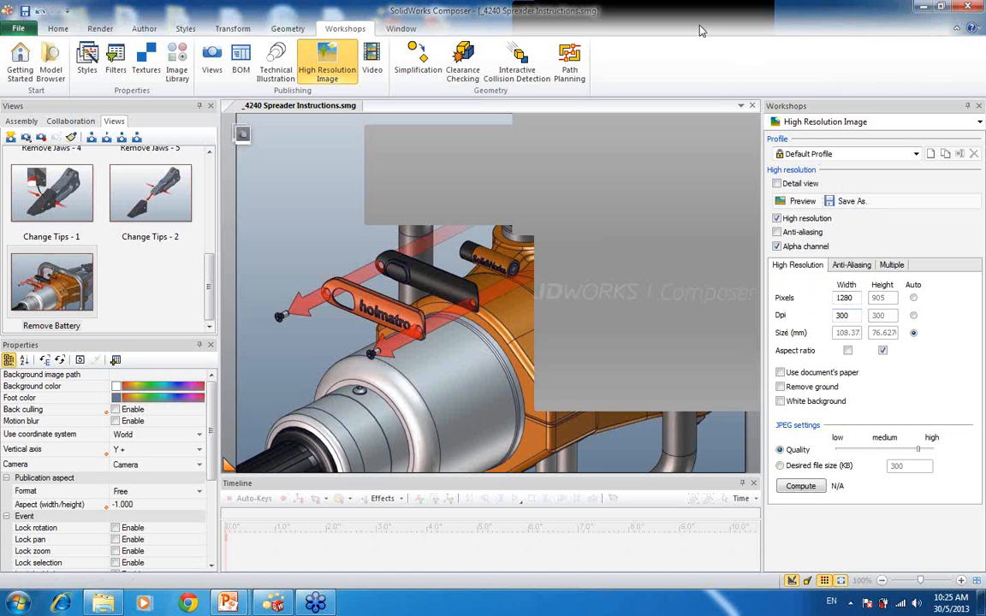
click(849, 202)
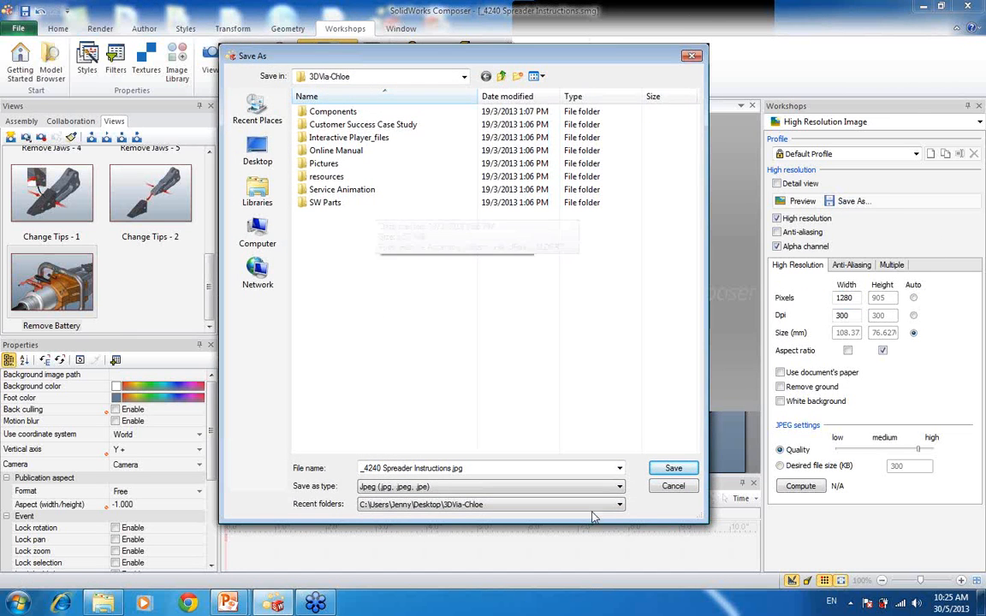
click(674, 486)
Step: Switch to the 3DVia-Chloe folder in File Explorer and look through the exported spreader instruction images in Pictures
click(103, 604)
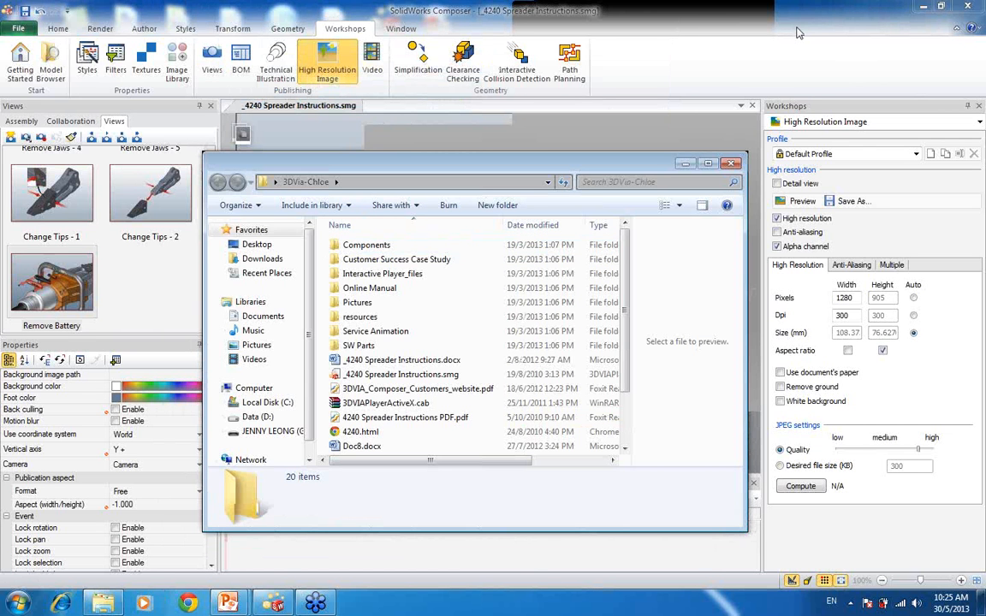
double_click(358, 302)
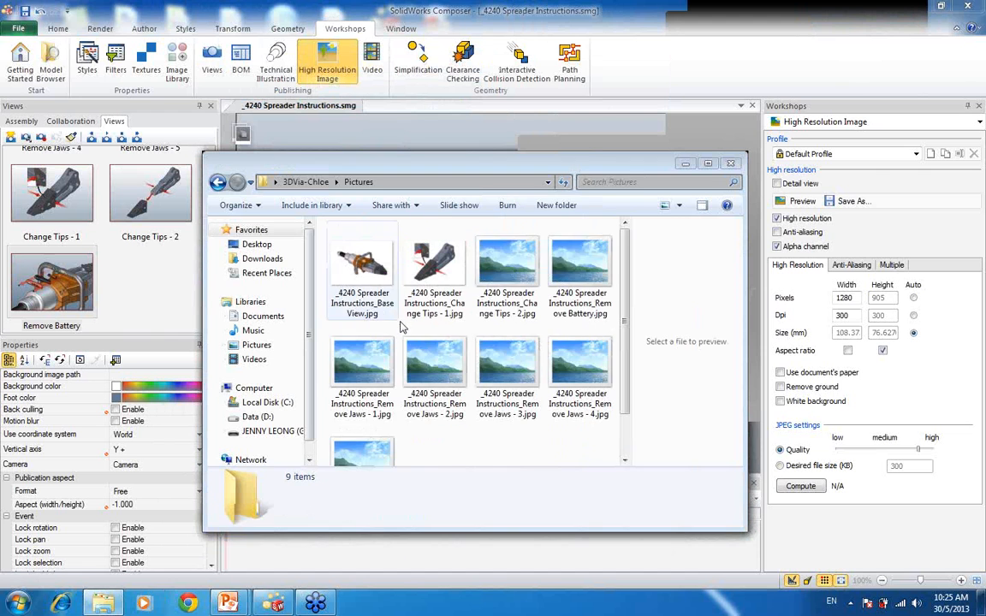
click(362, 266)
click(362, 367)
click(508, 366)
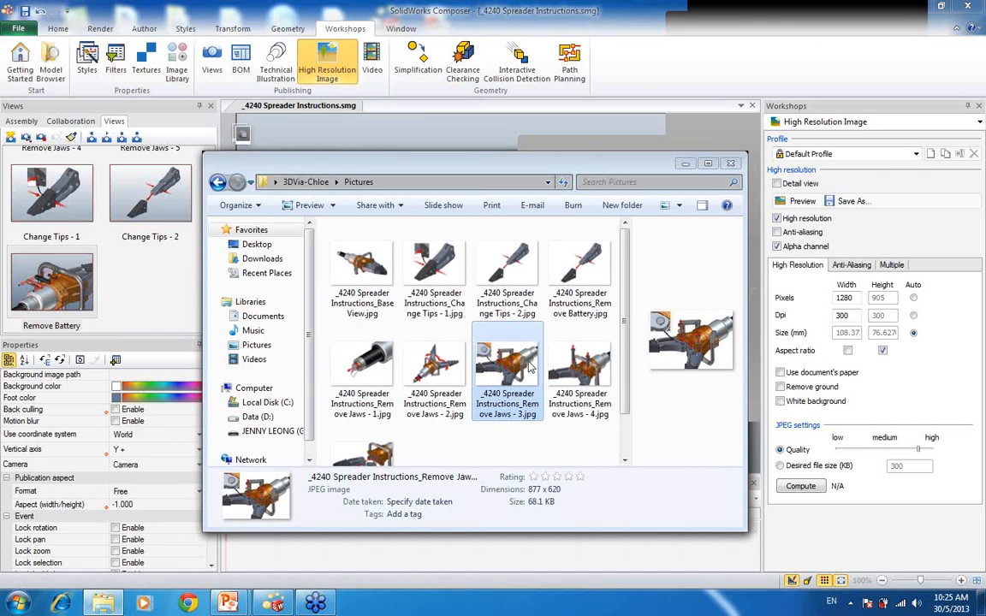
click(580, 364)
click(580, 265)
click(507, 265)
click(435, 265)
click(362, 265)
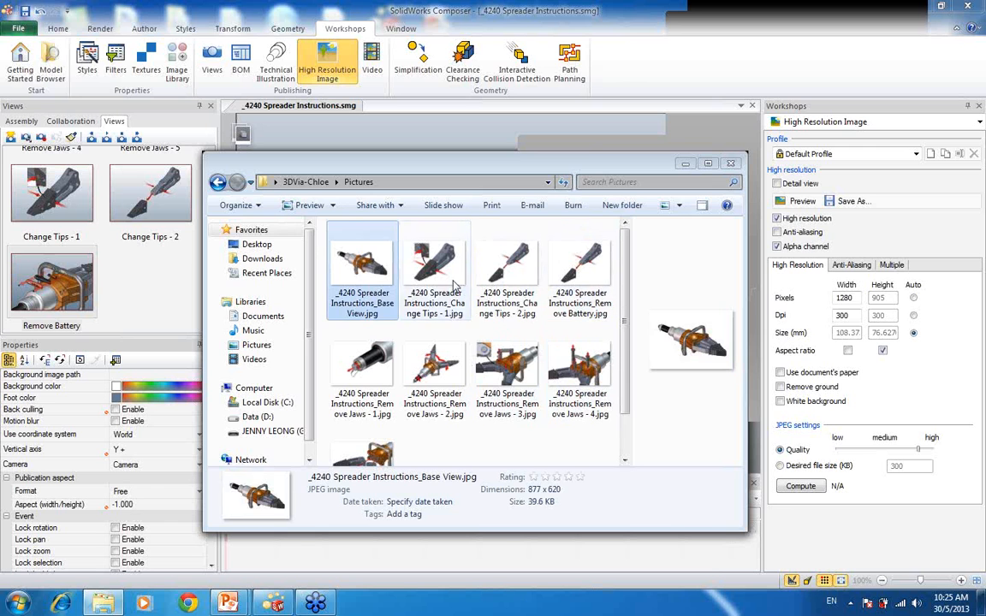
Step: View the exported Change Tips - 1 image at full size, close it, and return to Composer
click(451, 279)
click(527, 277)
double_click(432, 267)
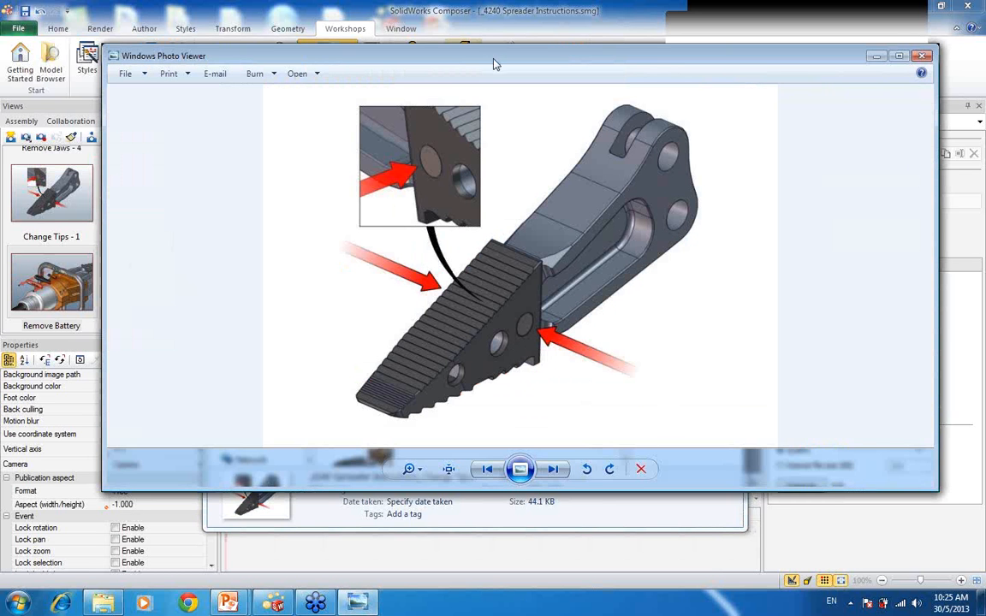
click(922, 55)
drag(480, 155, 376, 151)
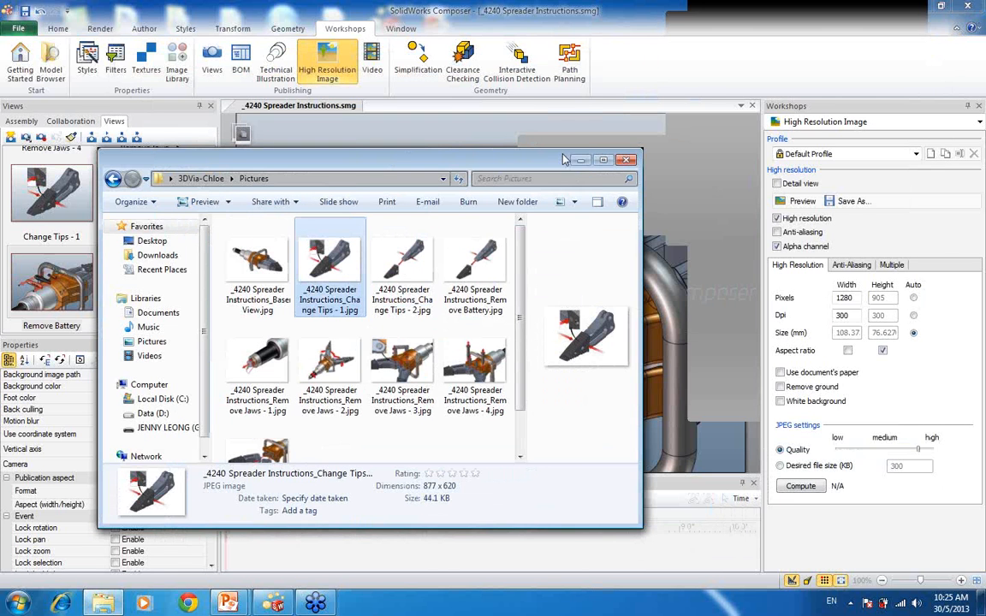
click(633, 7)
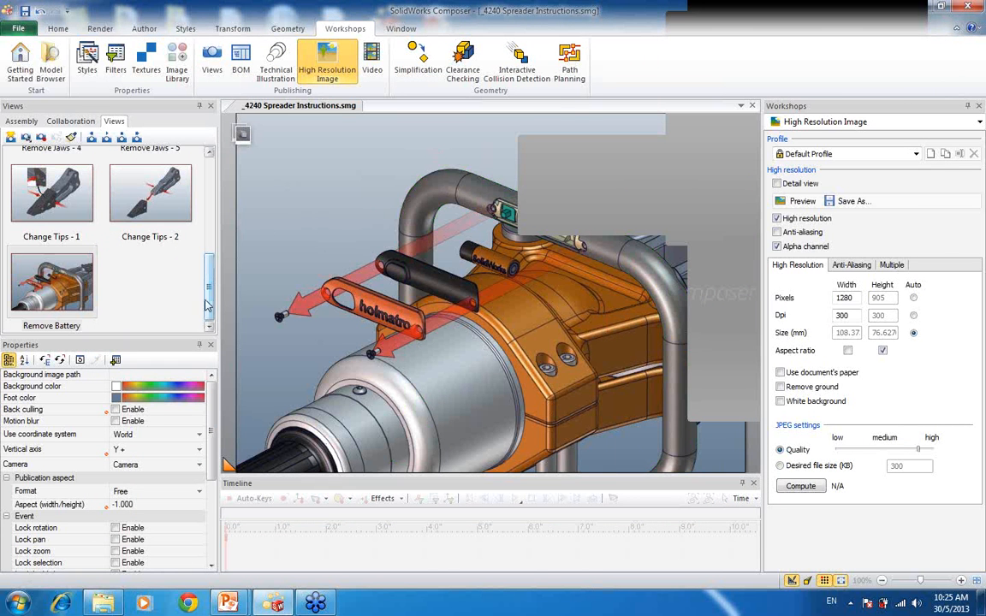
Step: Activate the Base View of the spreader
scroll(188, 265, up, 5)
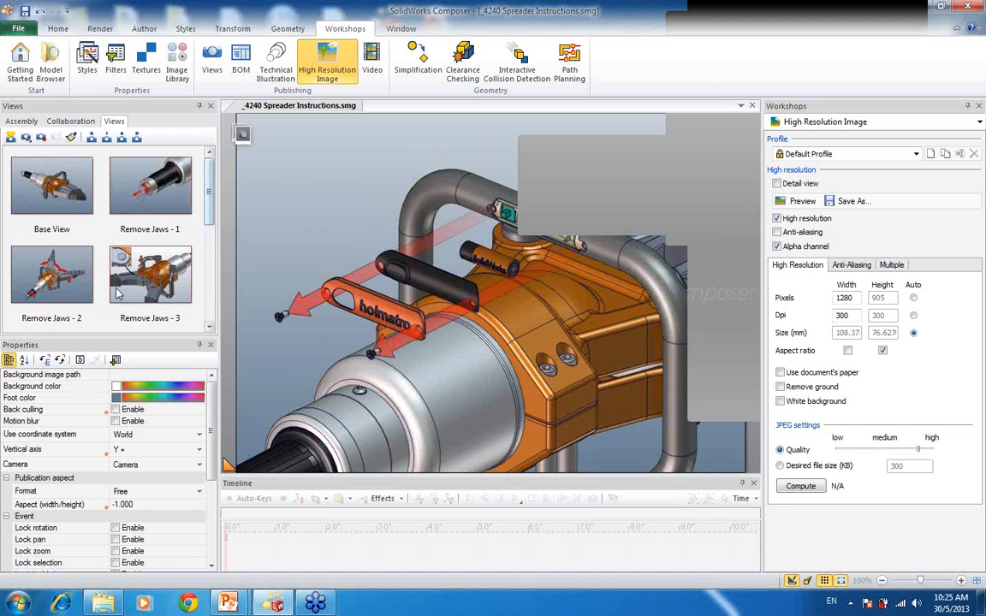
click(66, 187)
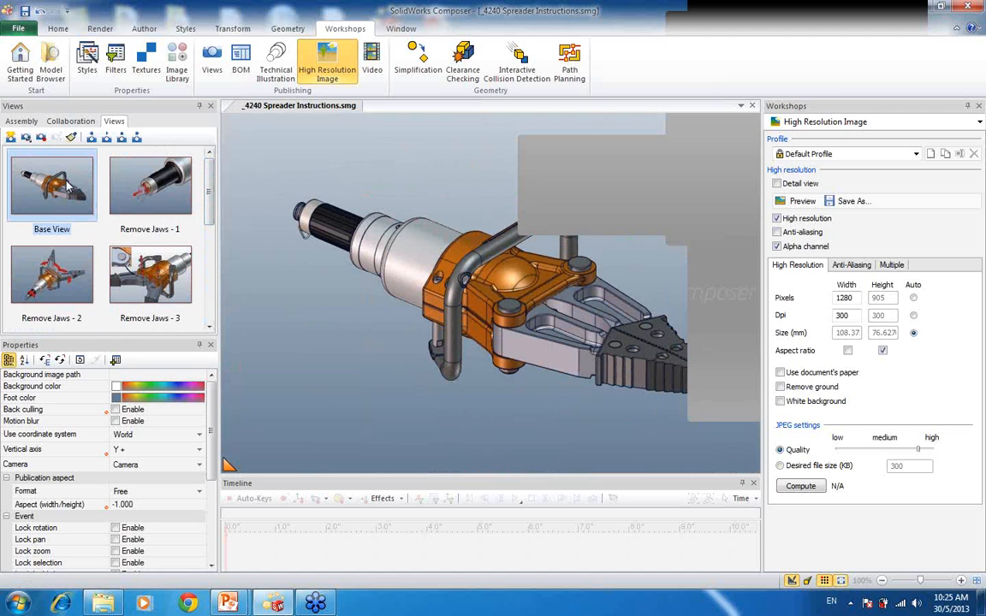
click(77, 122)
click(114, 121)
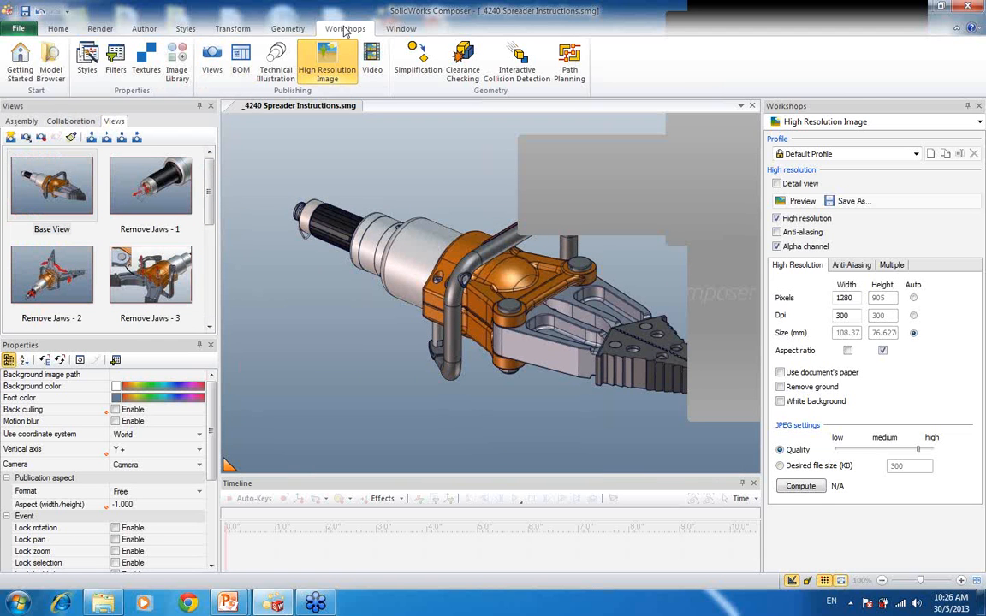
Step: Open the BOM workshop, select the whole spreader, and accept Description, BOM ID and Qty as the table columns
click(248, 68)
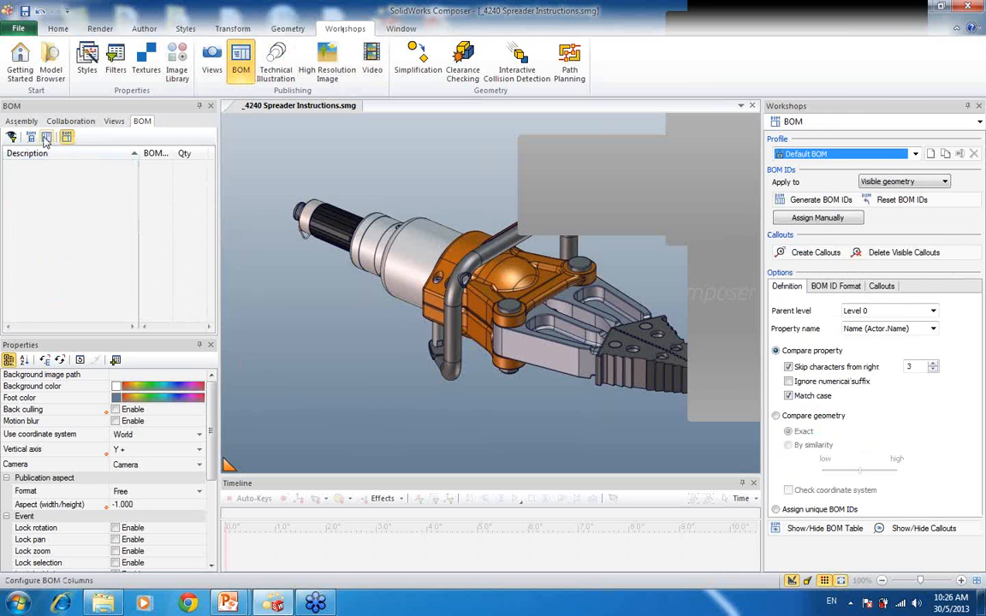
click(12, 138)
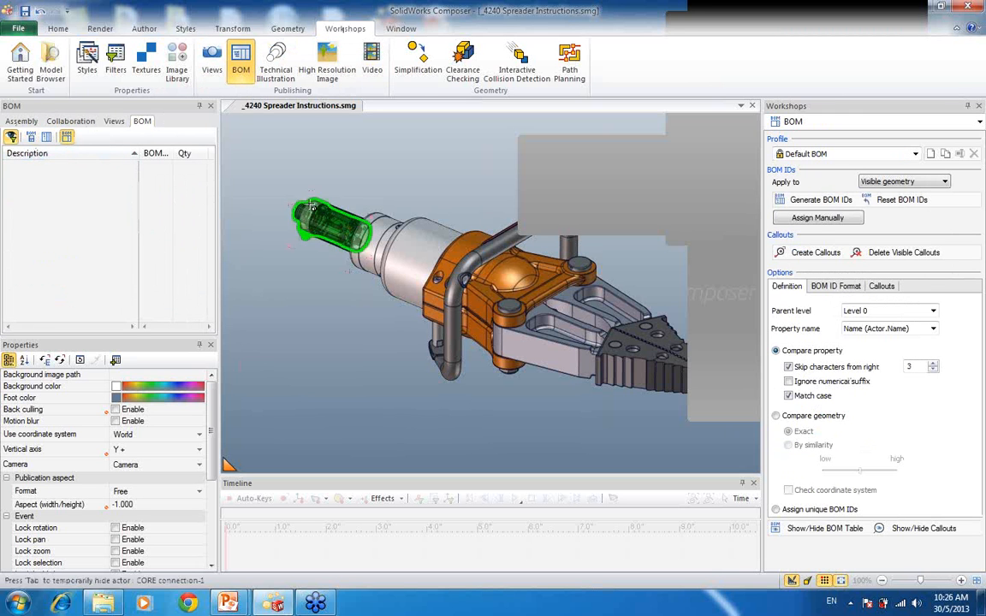
drag(265, 167, 736, 443)
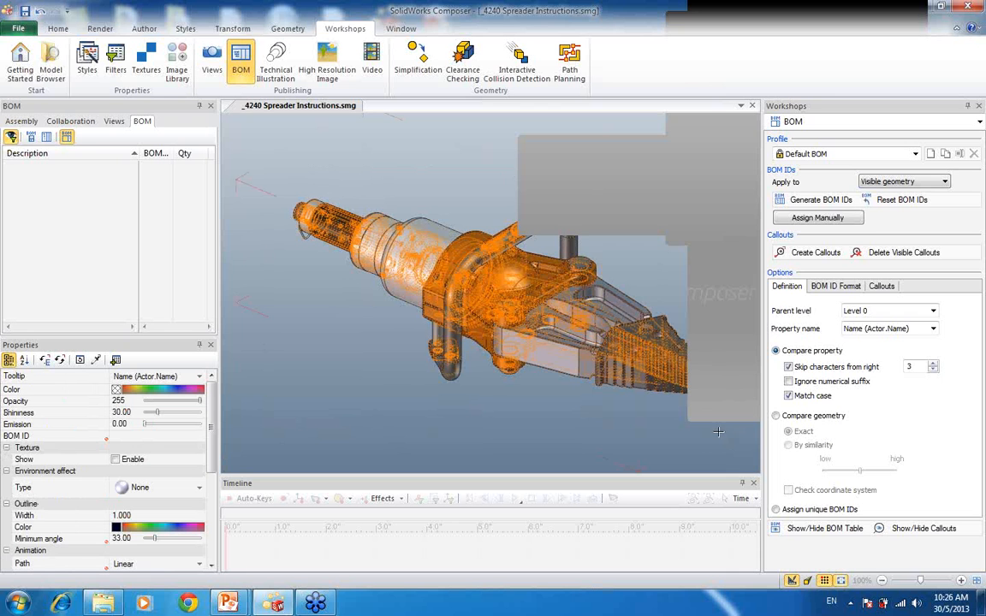
click(47, 138)
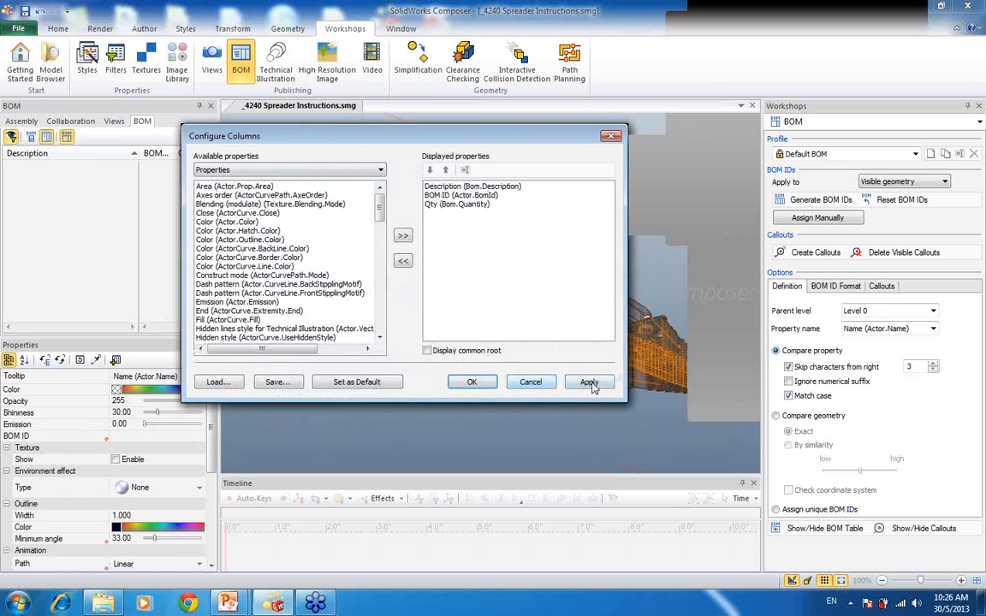
click(480, 381)
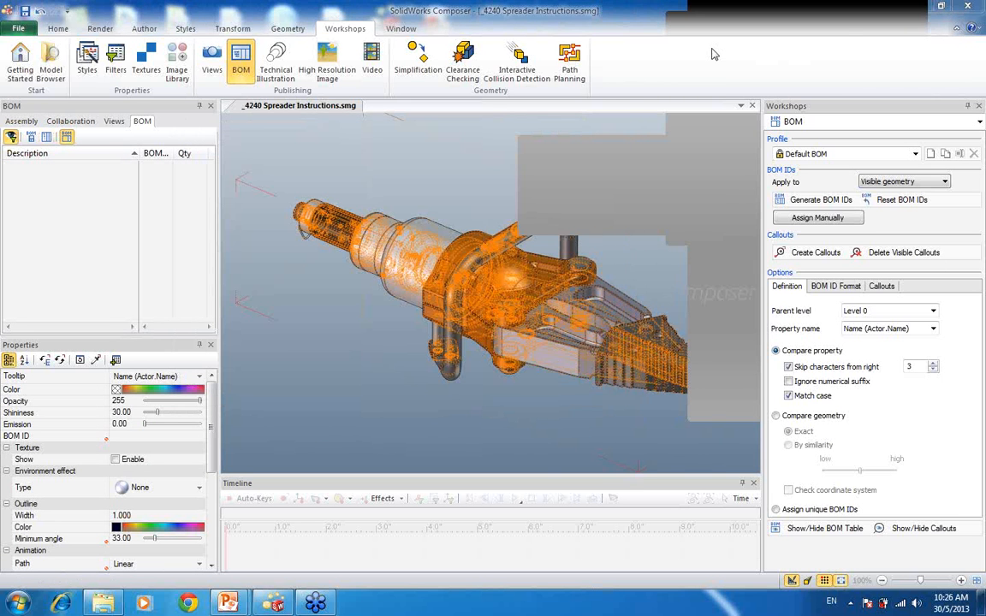
Step: Generate BOM IDs for the visible geometry, show the BOM table below the spreader, and clear the selection
click(819, 200)
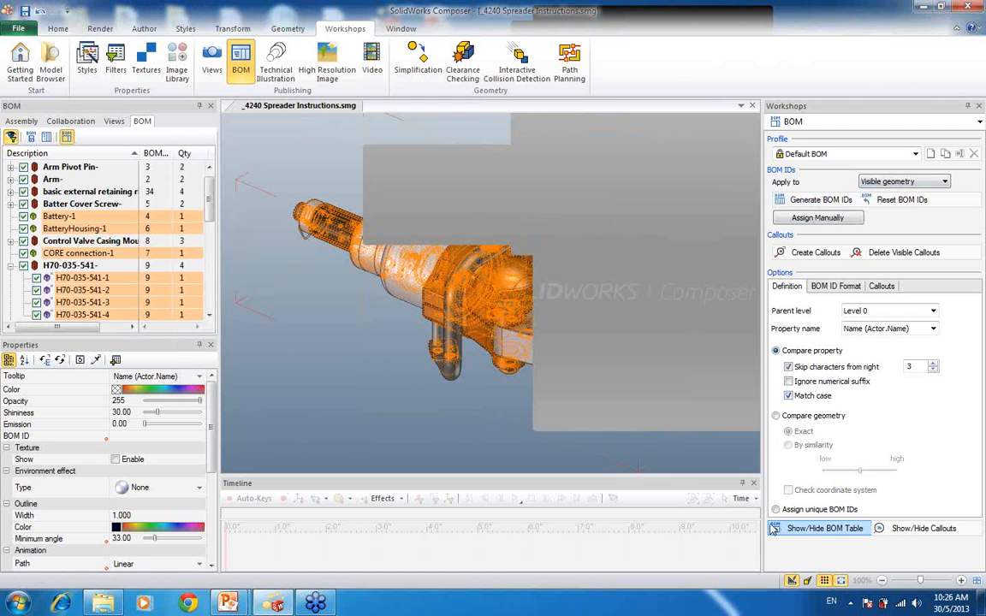
click(358, 408)
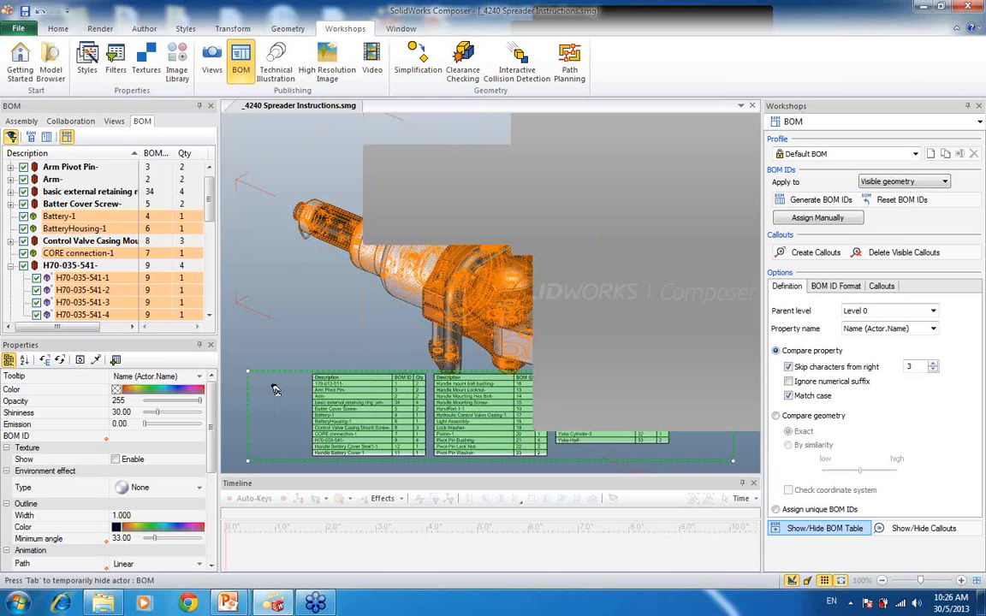
click(466, 226)
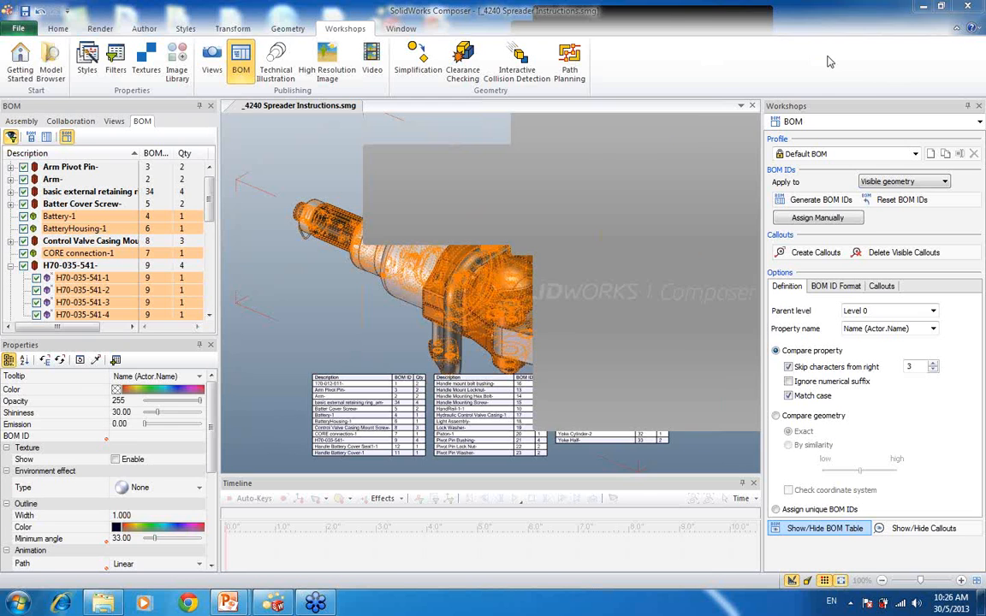
click(566, 149)
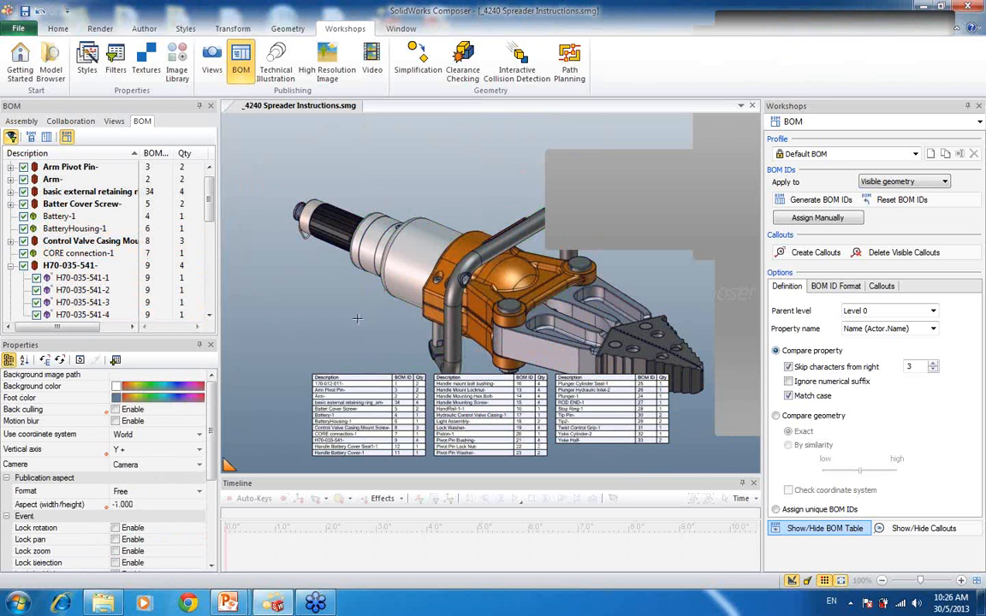
scroll(358, 286, up, 3)
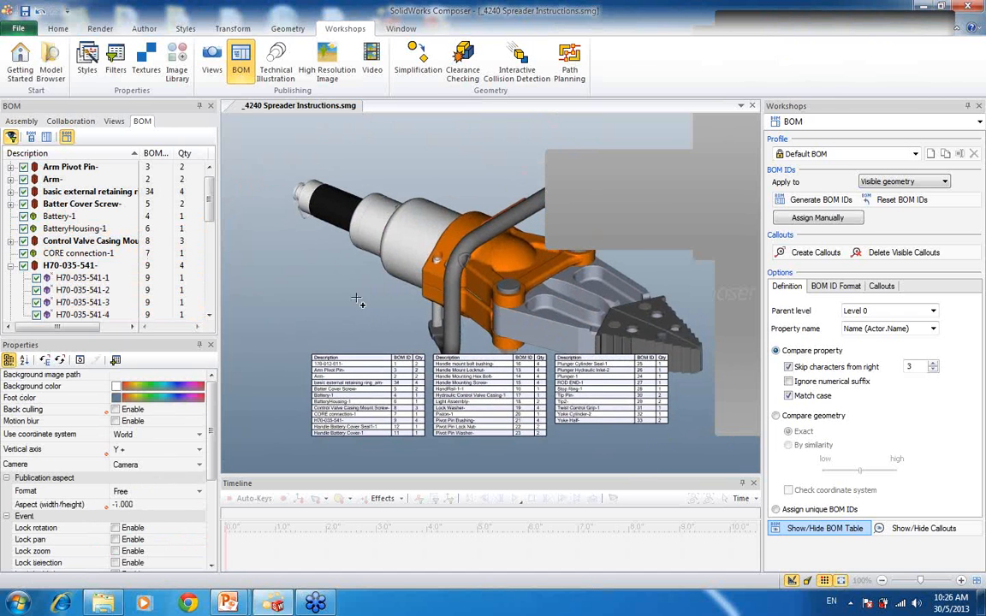
scroll(339, 299, down, 3)
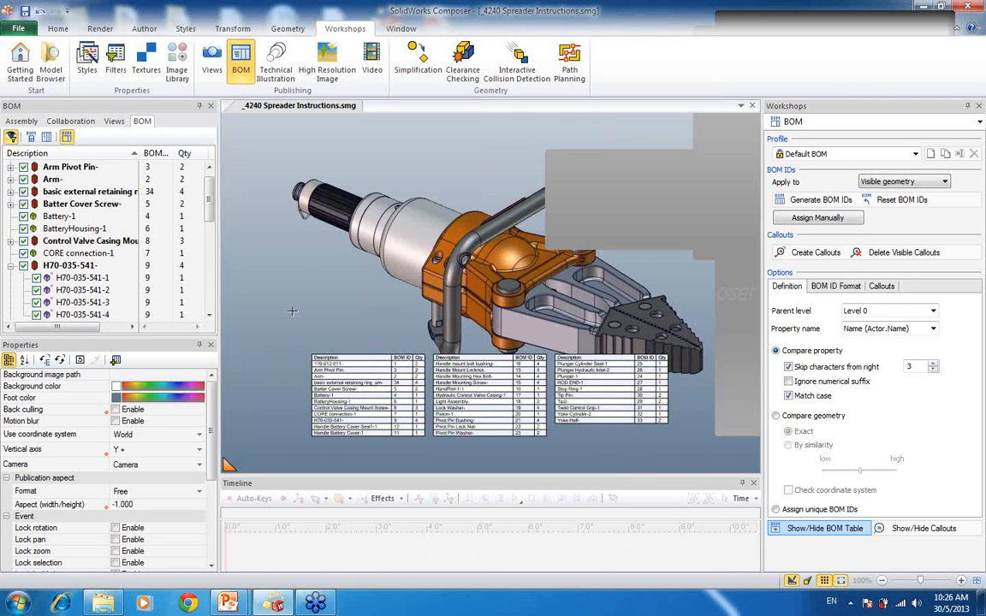
Step: Look through the spreader's assembly structure and its collaboration item categories
click(21, 120)
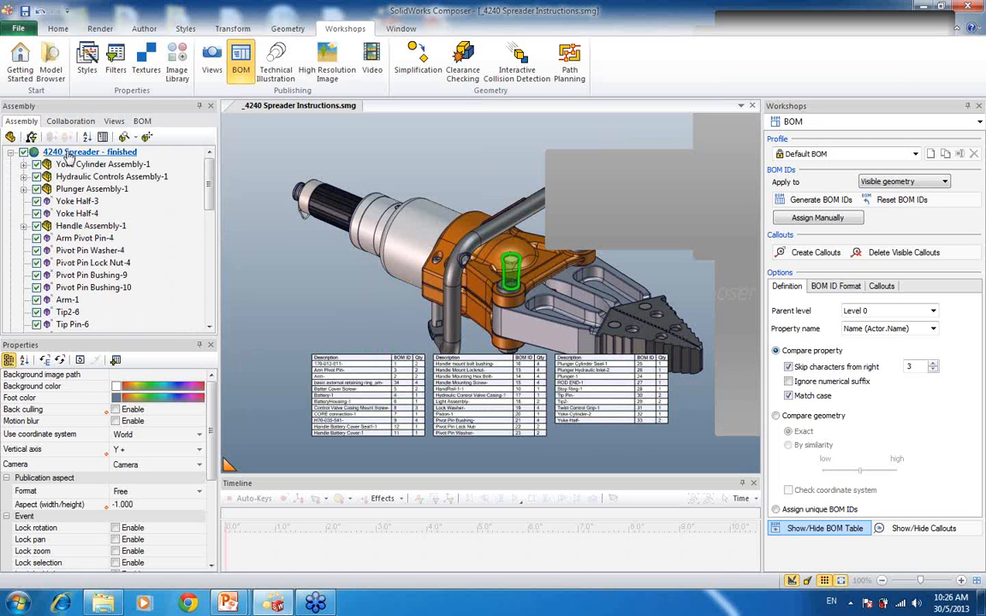
click(69, 120)
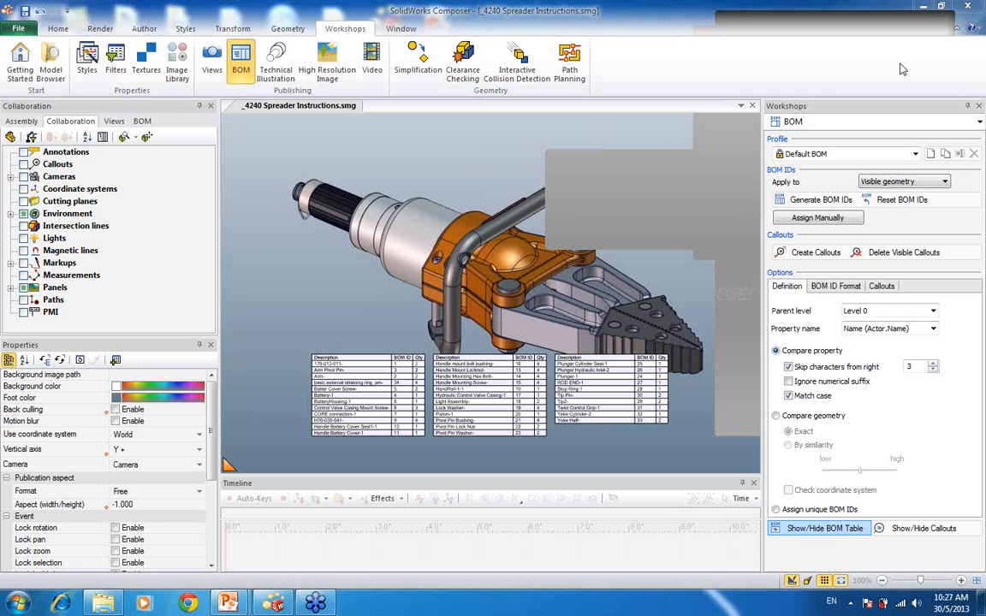
click(21, 121)
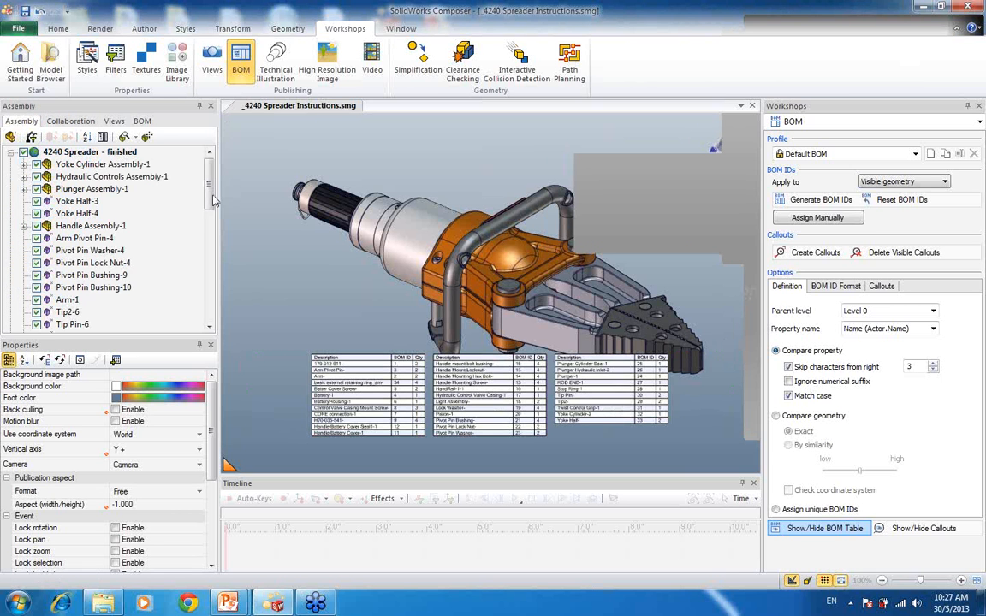
Step: Restore the Base View without saving the current changes, switch to animation mode, and make the timeline taller
click(113, 123)
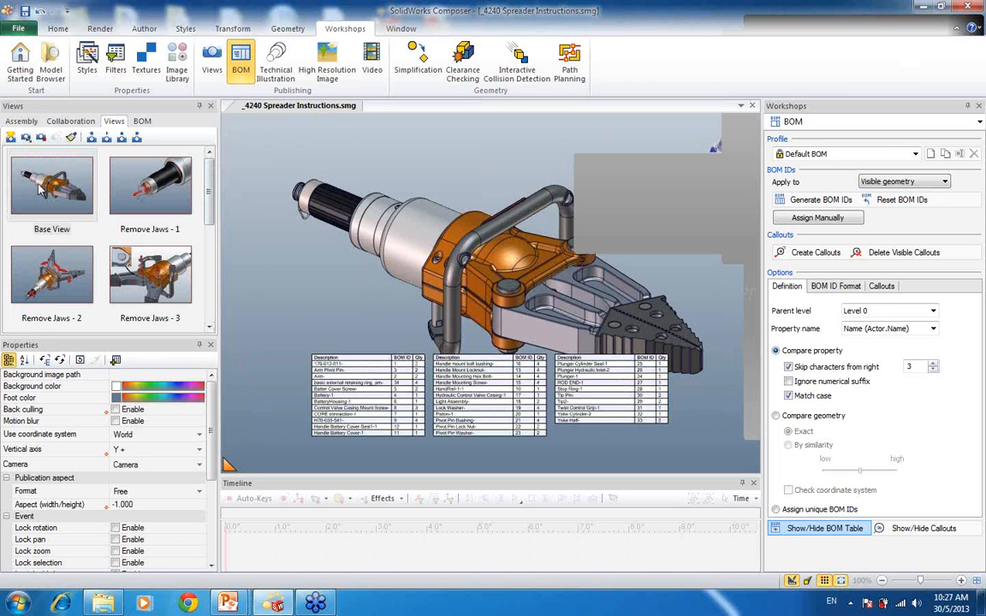
click(75, 270)
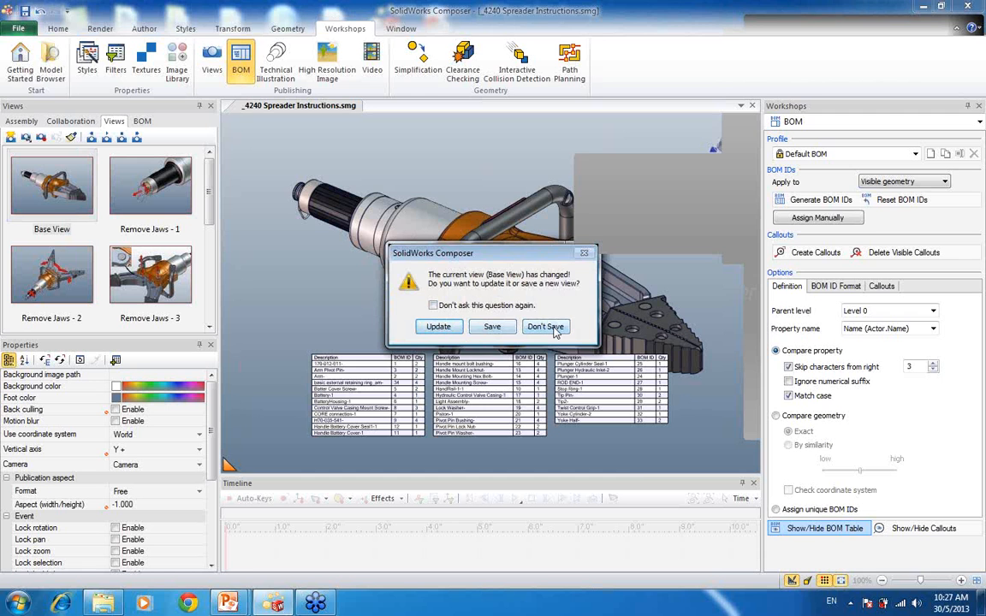
click(552, 327)
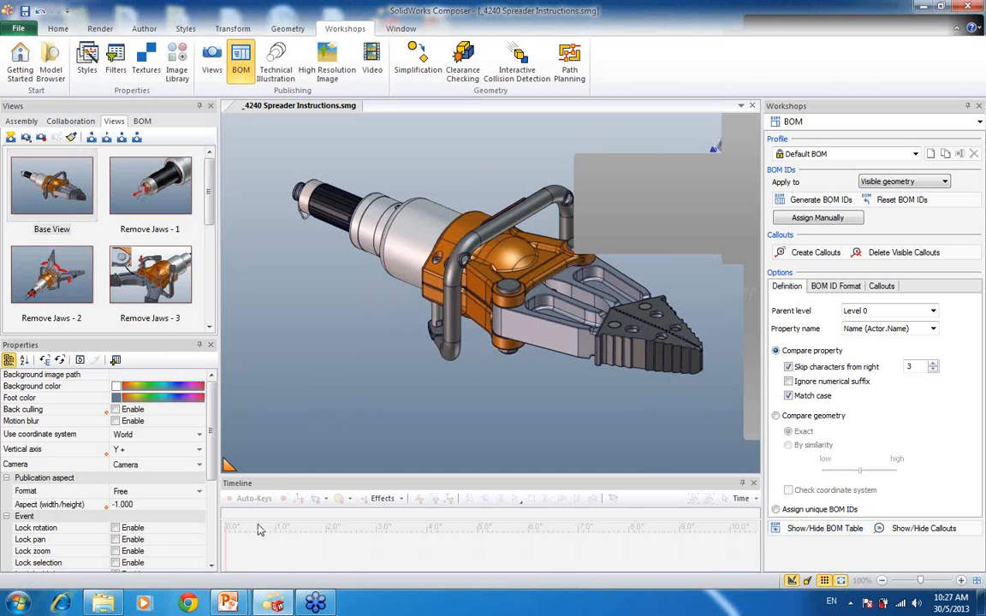
click(241, 135)
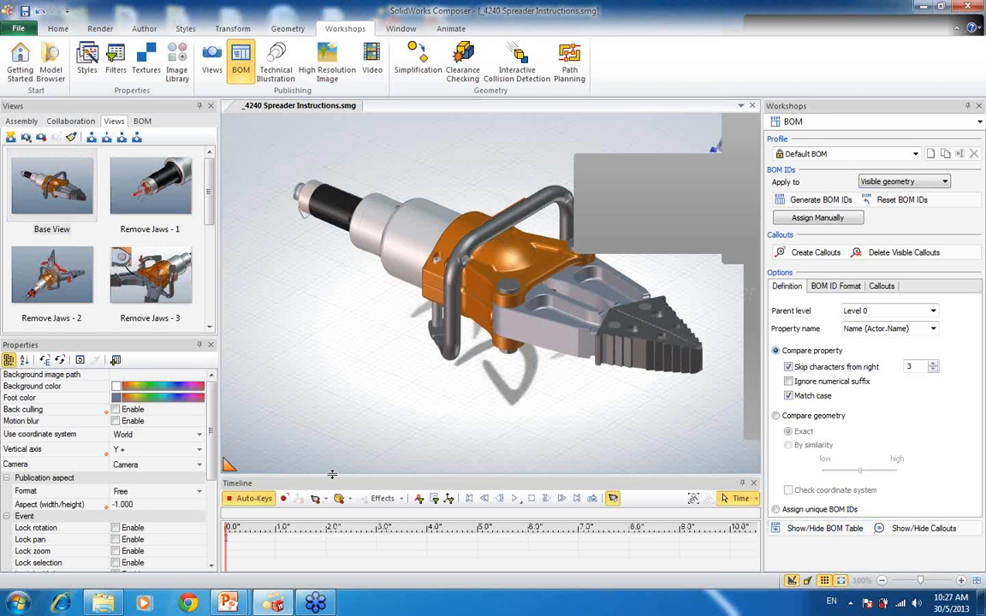
drag(336, 412, 351, 432)
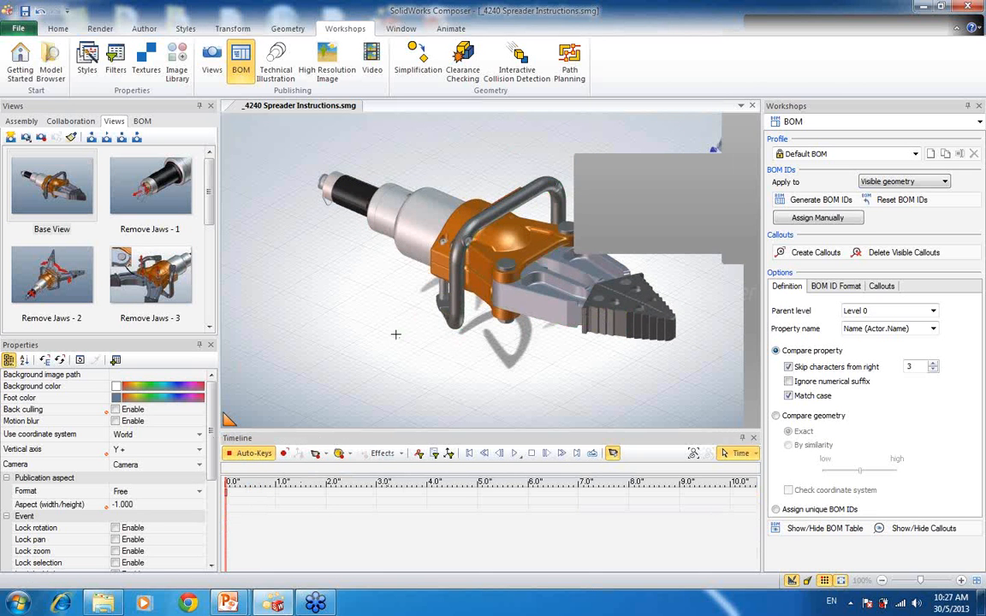
Step: At 1 s on the timeline, translate the two screws of the handle's holmatro cover straight out of the handle
drag(359, 281, 422, 319)
drag(535, 317, 473, 293)
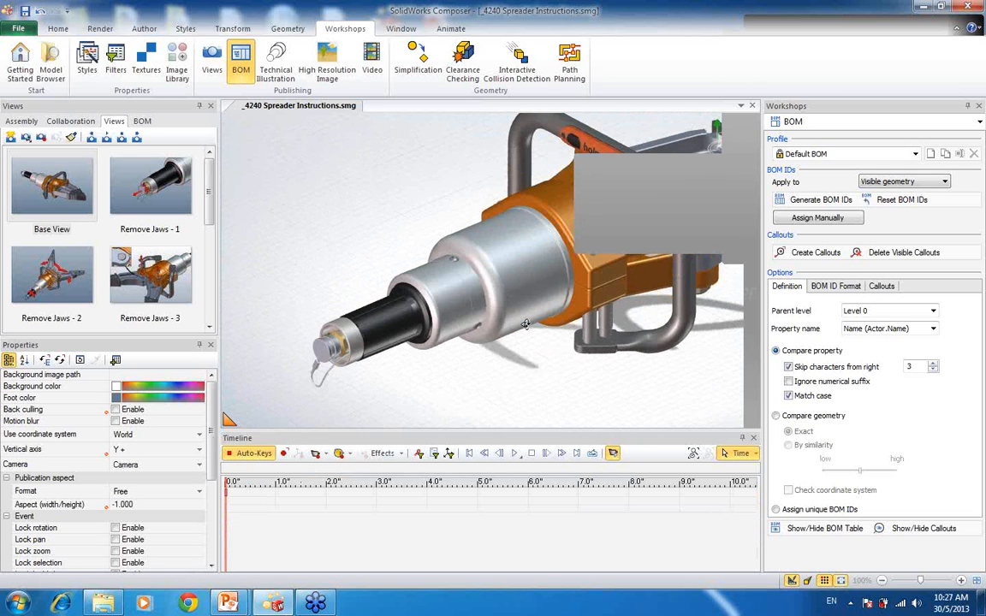
drag(473, 335, 531, 250)
scroll(530, 246, up, 1)
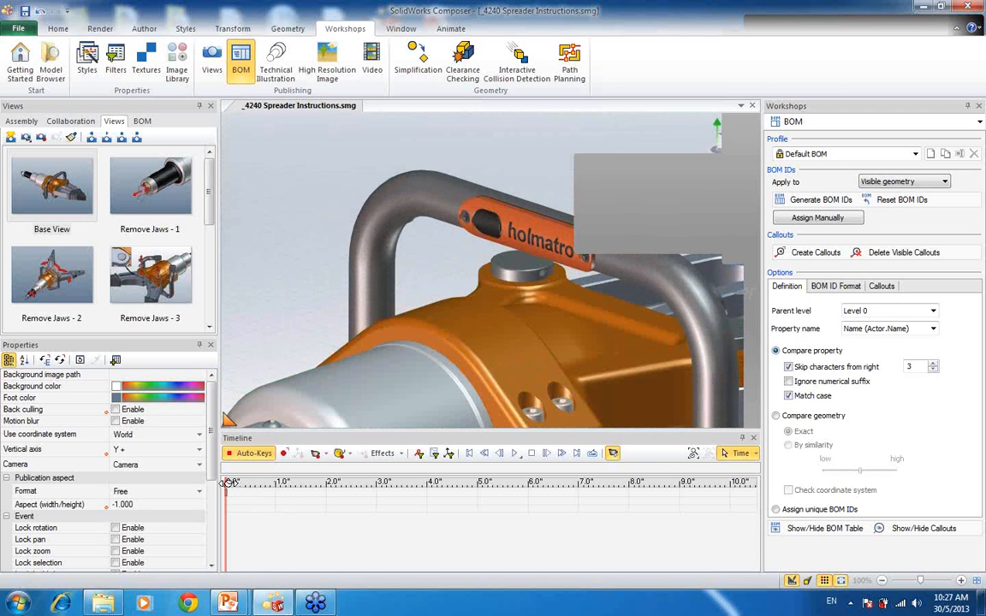
drag(228, 483, 277, 486)
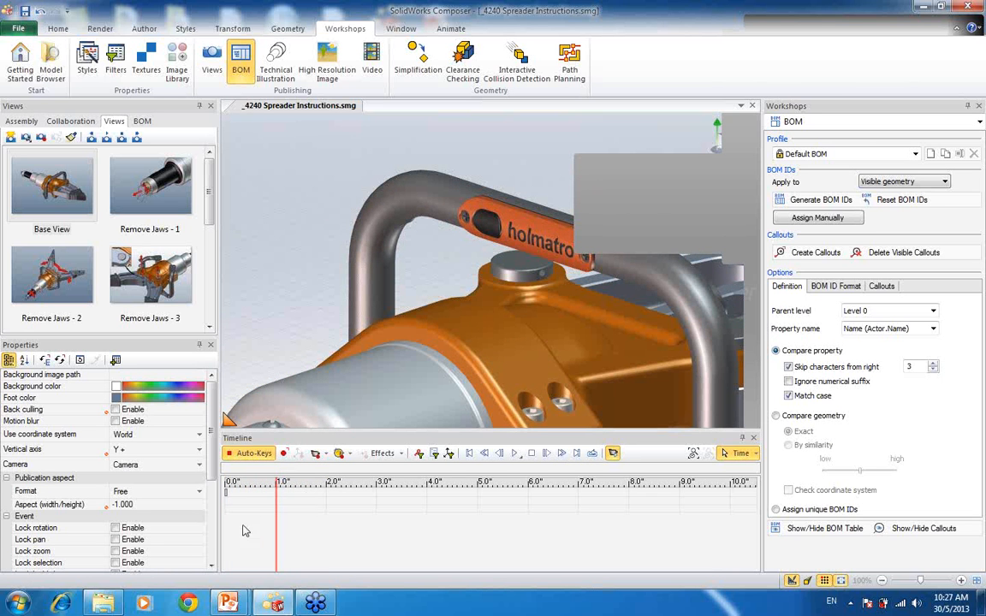
click(479, 221)
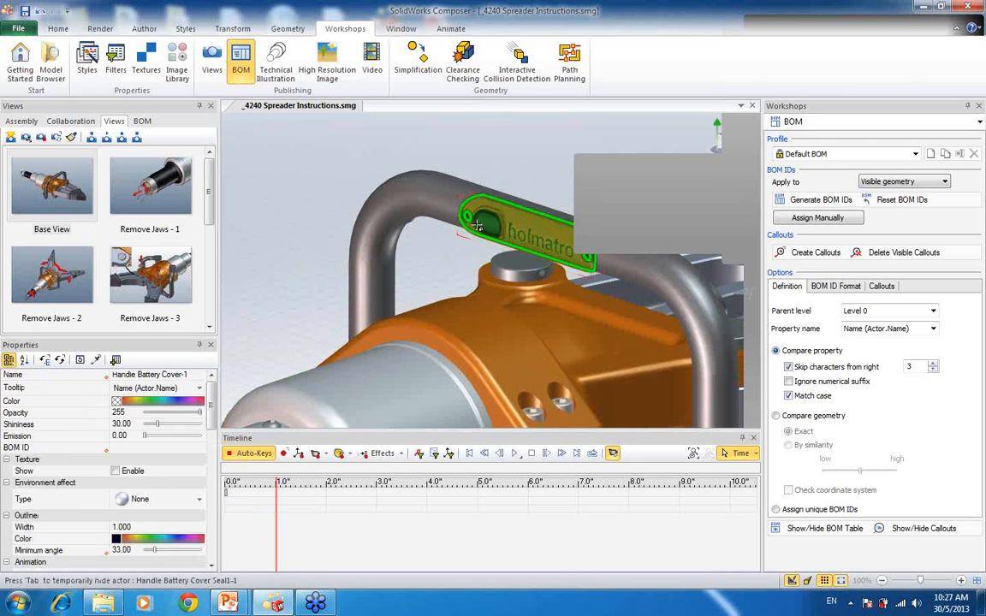
click(588, 260)
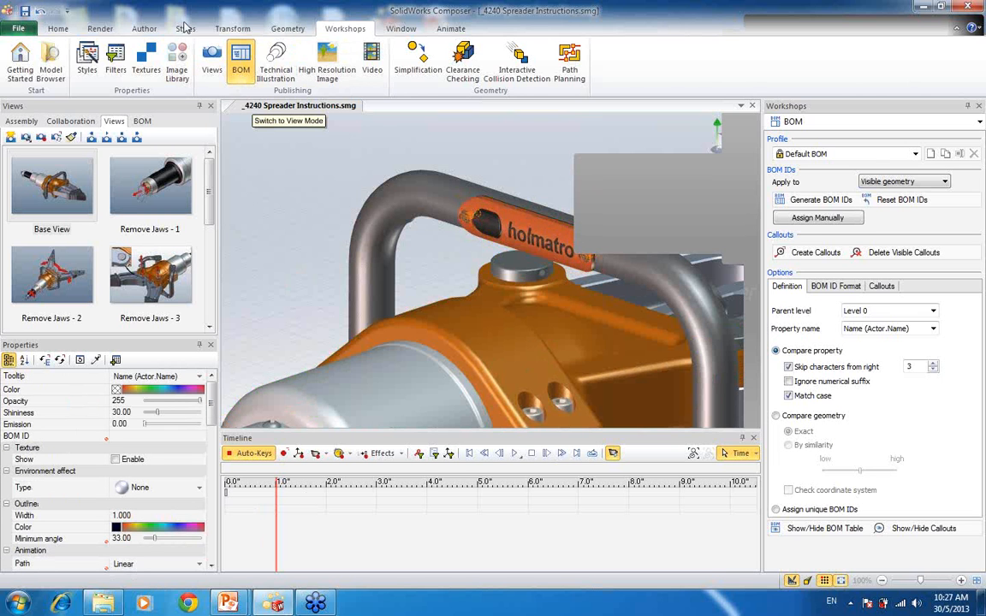
click(233, 28)
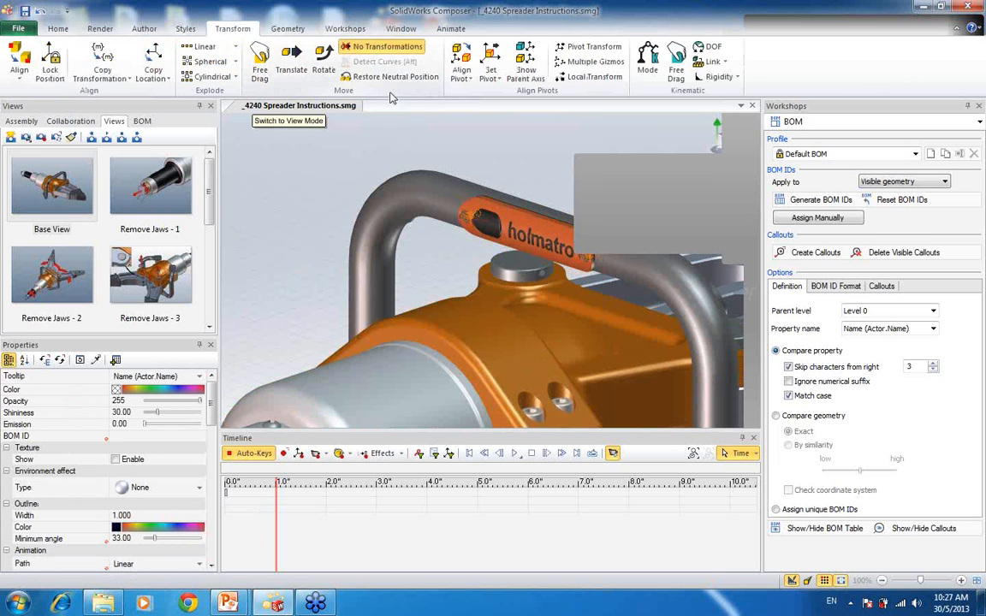
click(293, 65)
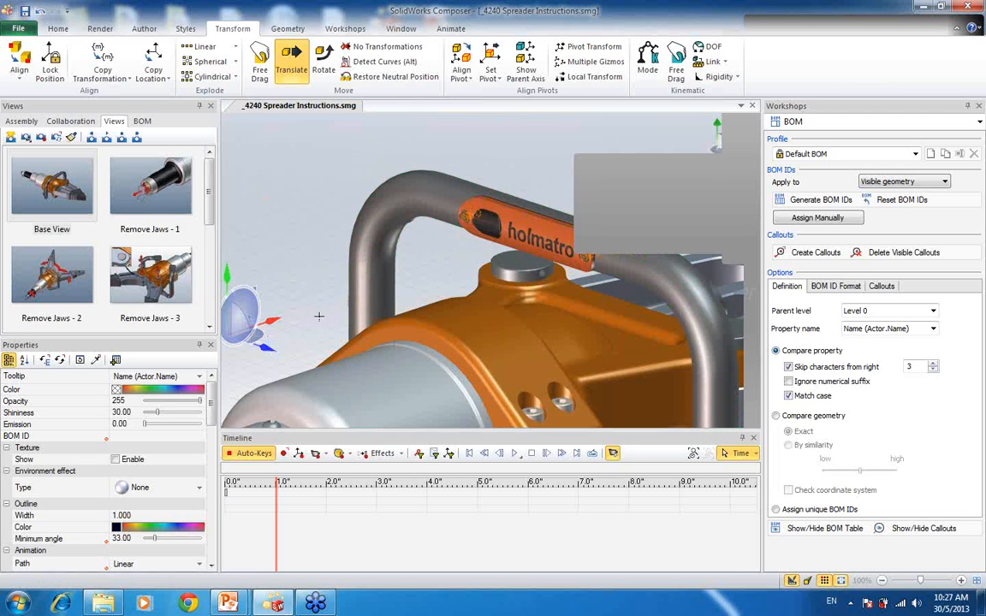
click(272, 320)
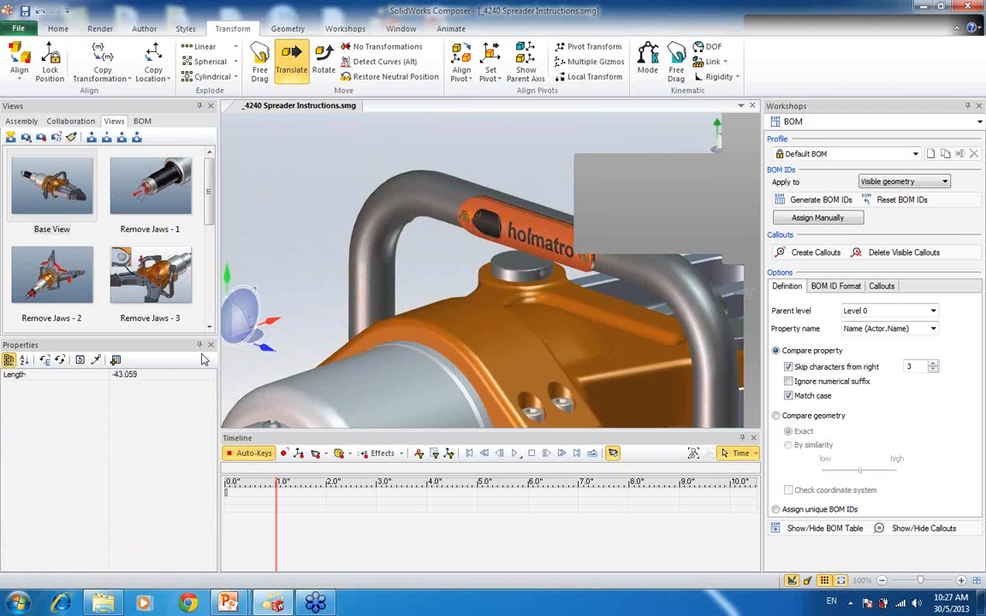
drag(216, 344, 133, 388)
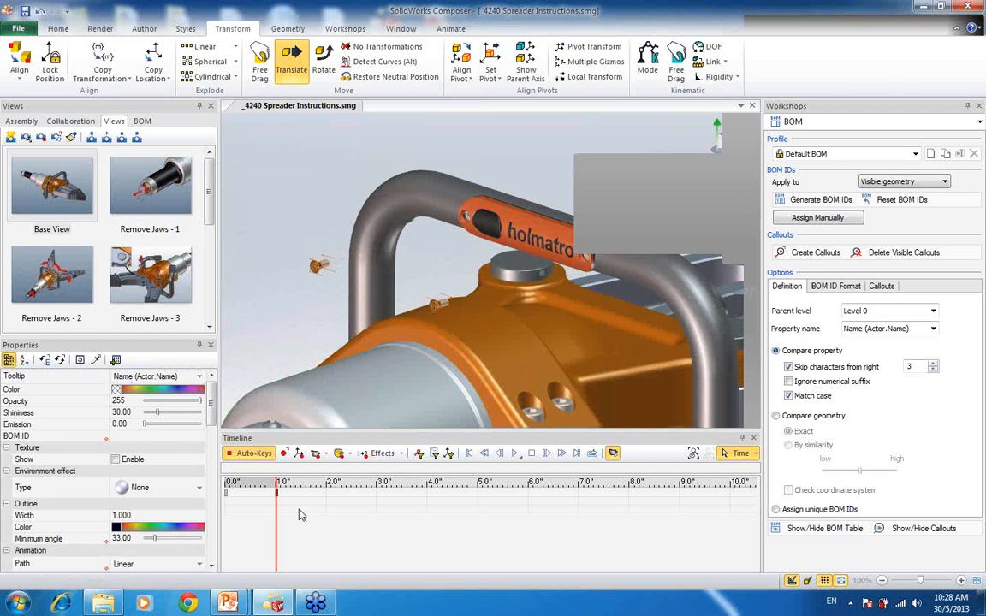
Step: At 2 s on the timeline, translate the orange holmatro battery cover outward from the handle towards the screws
drag(278, 483, 329, 484)
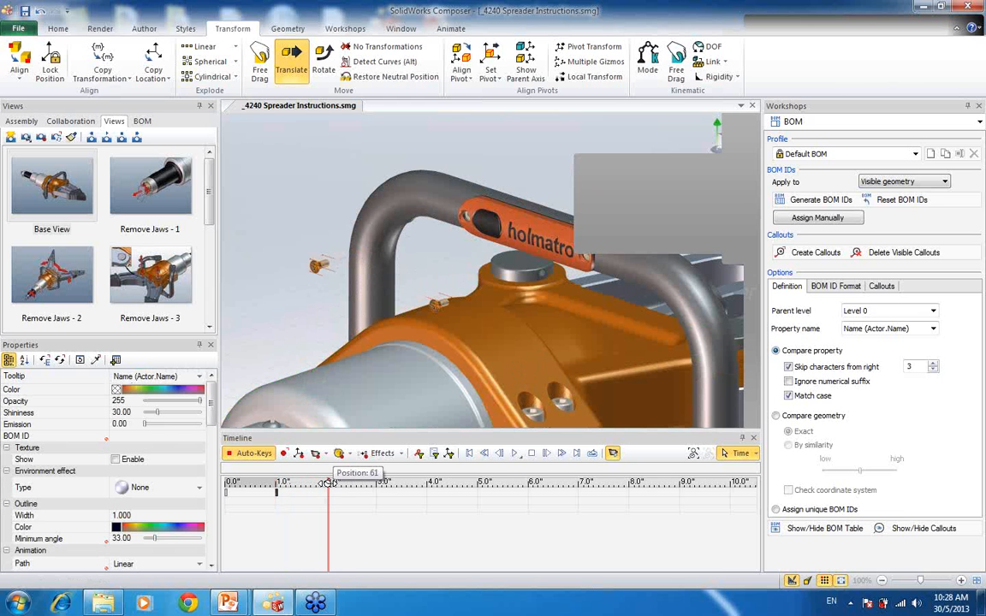
click(544, 239)
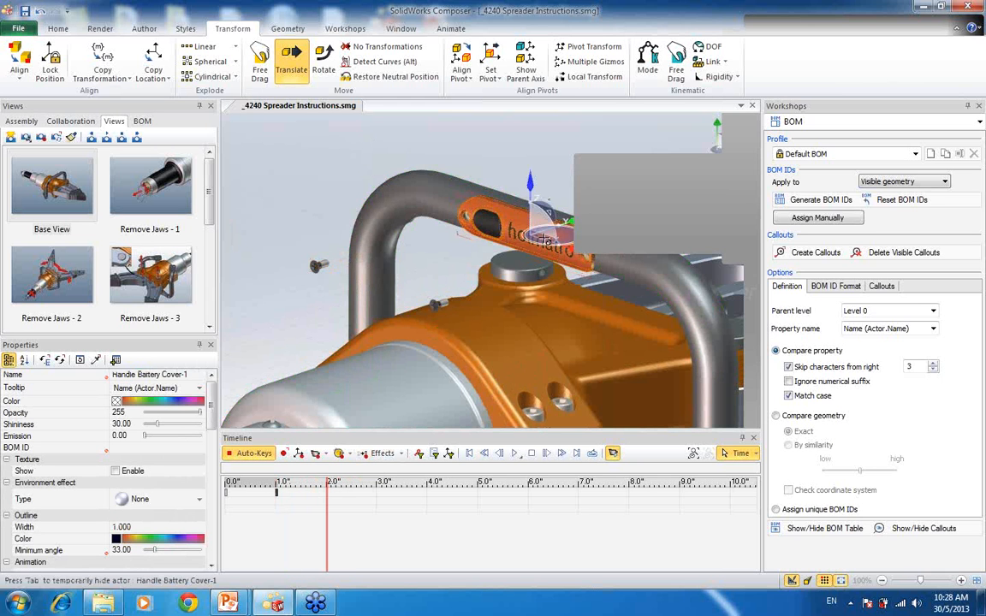
drag(541, 231, 486, 263)
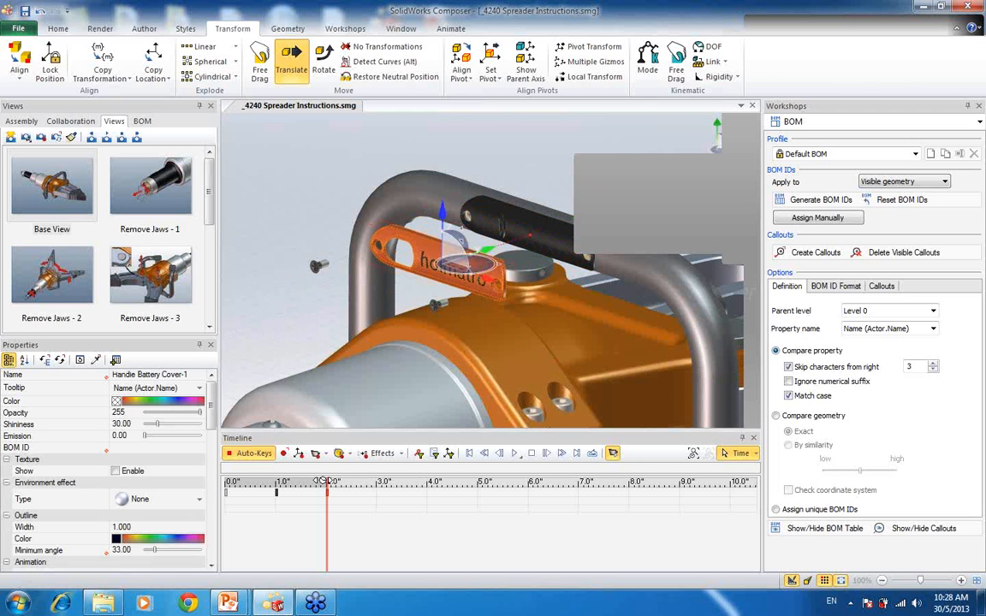
Step: At 3 s on the timeline, translate the black battery cover seal partway out of the handle and clear the selection
drag(328, 482, 379, 478)
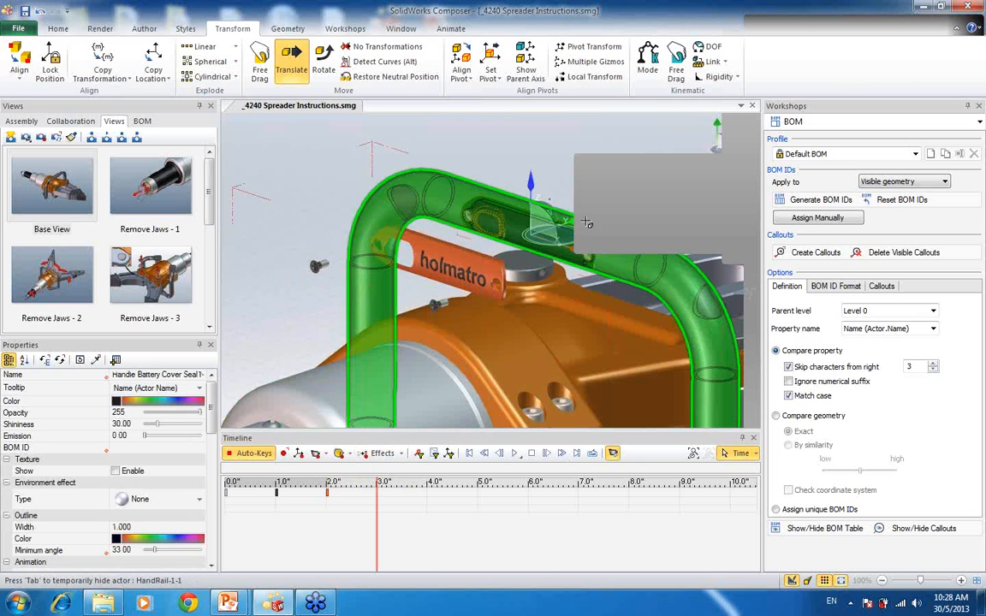
drag(572, 223, 539, 242)
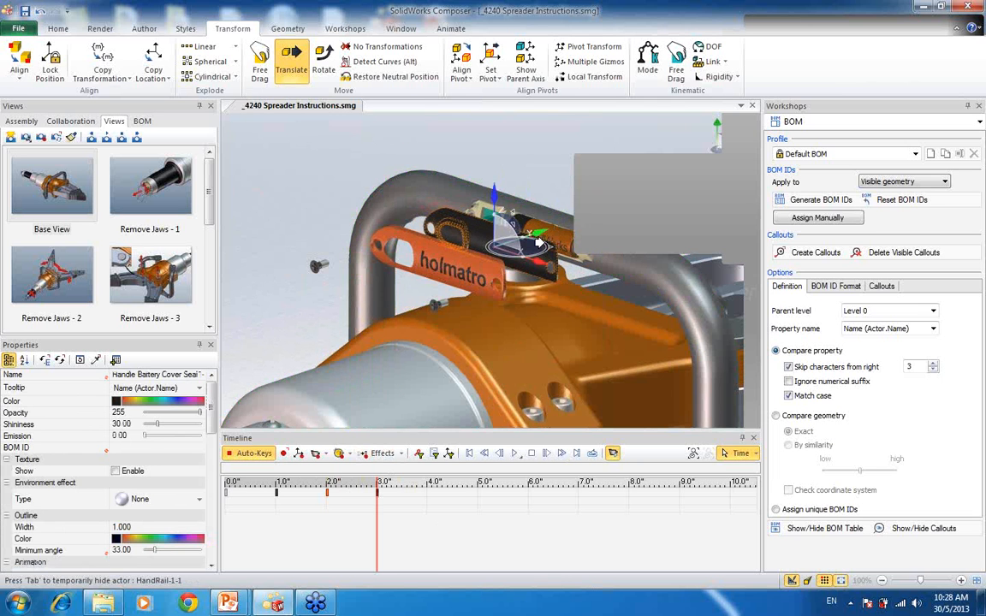
click(364, 342)
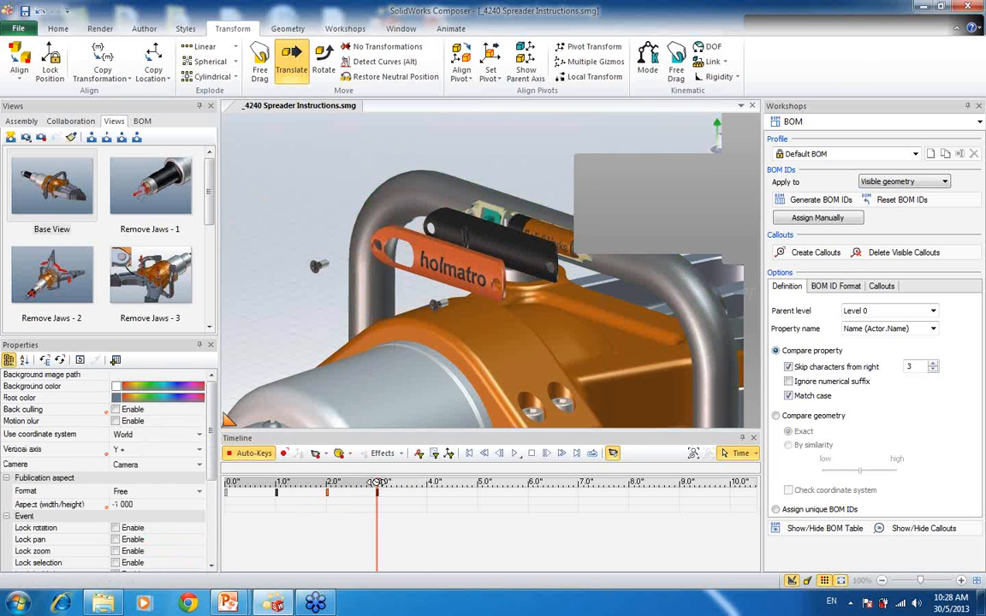
Step: Play the disassembly animation of the handle's screws, cover and seal from the start, and replay it
drag(379, 482, 209, 487)
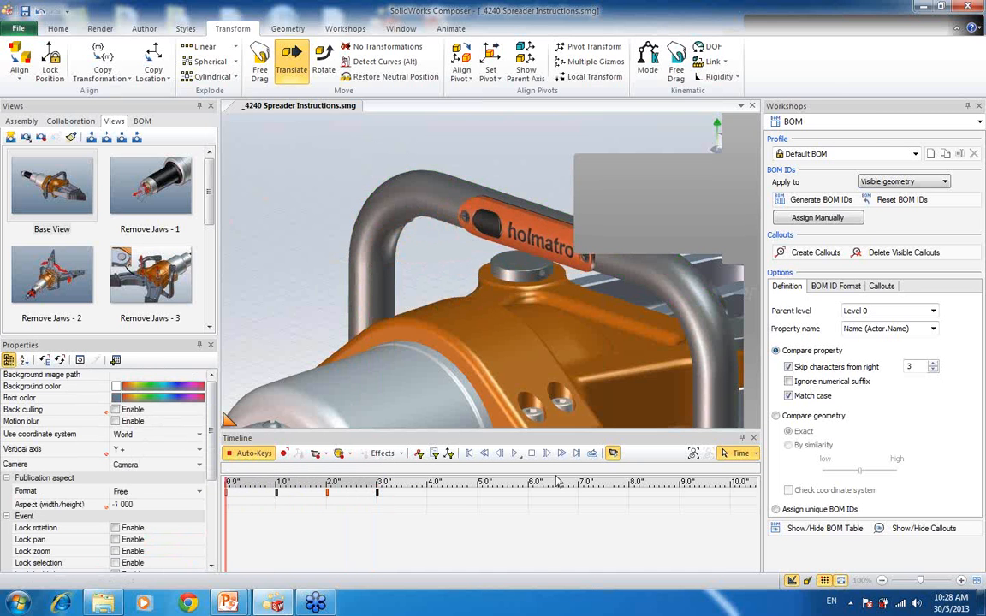
click(515, 455)
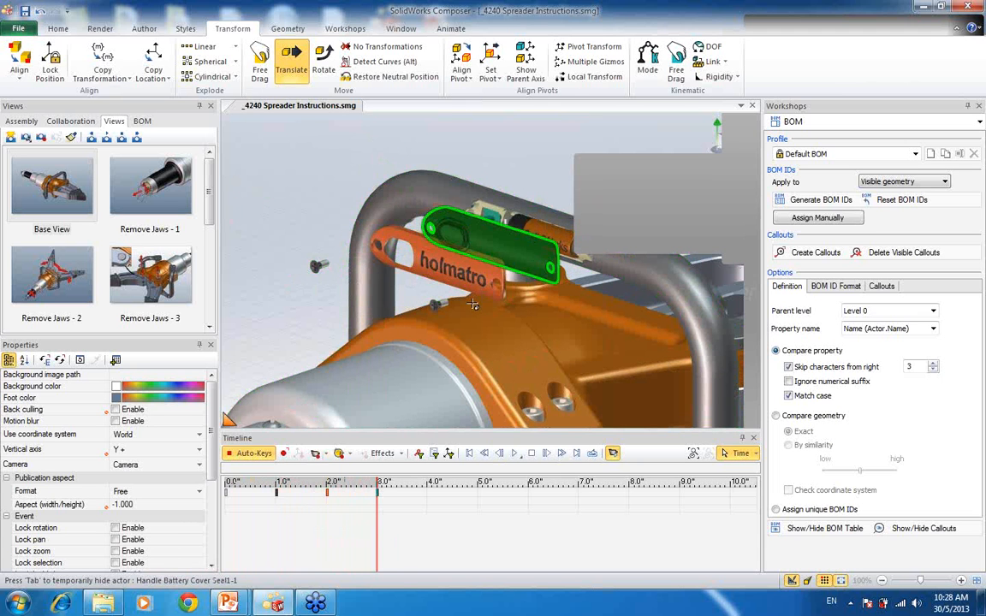
mouse_move(380, 482)
mouse_down()
mouse_move(227, 484)
mouse_move(418, 488)
mouse_move(293, 484)
mouse_move(297, 478)
mouse_move(338, 482)
mouse_move(229, 492)
mouse_move(321, 494)
mouse_move(378, 482)
mouse_up()
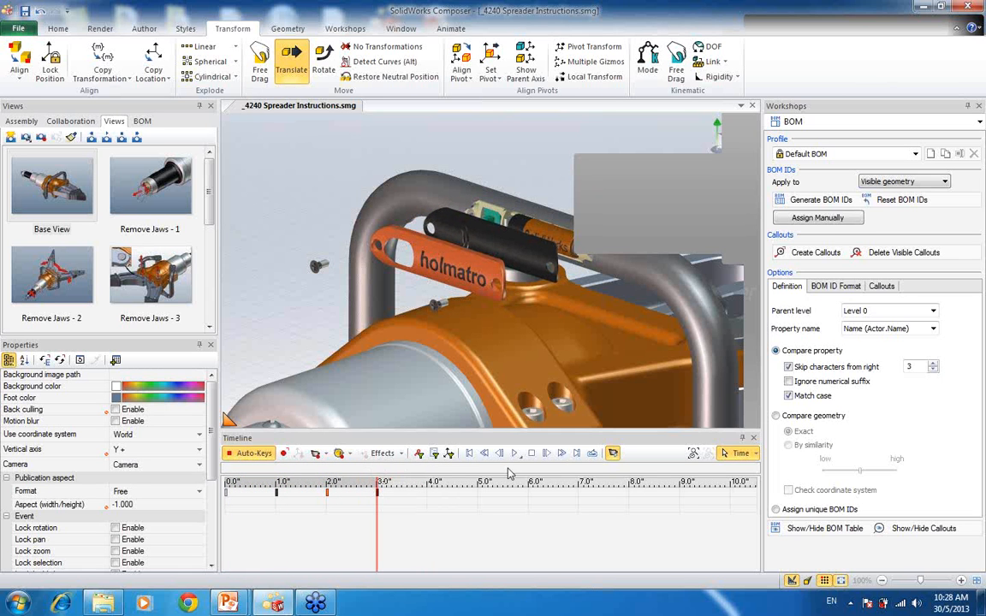
click(518, 455)
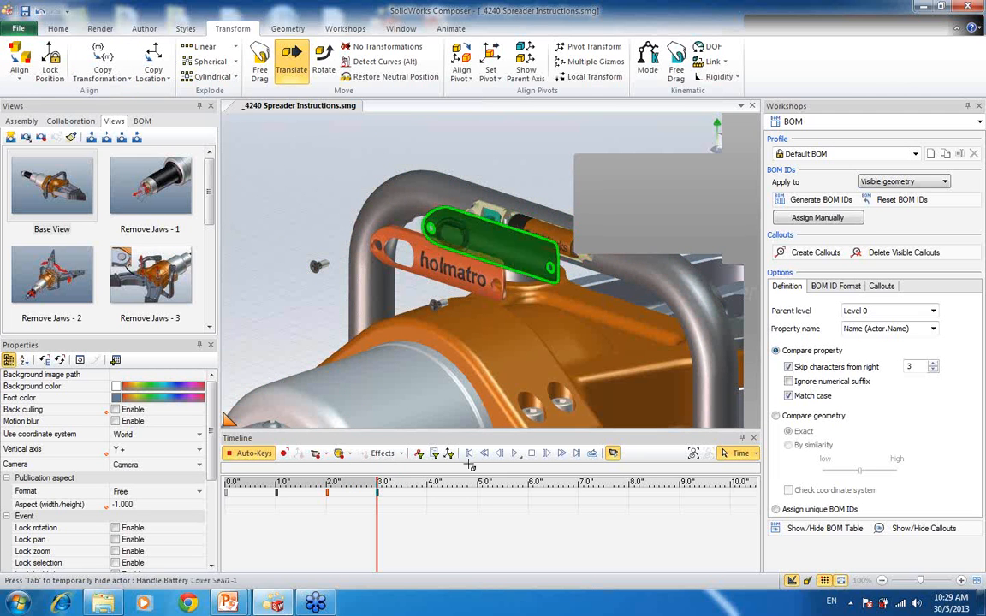
mouse_move(381, 482)
mouse_down()
mouse_move(229, 490)
mouse_move(377, 497)
mouse_up()
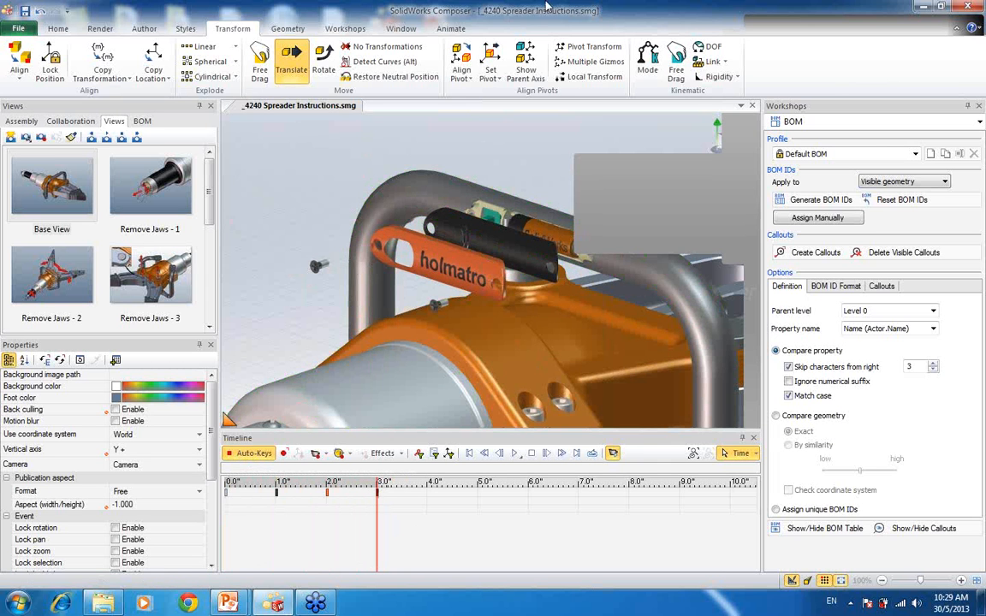
Step: Minimize Composer, switch to the PowerPoint presentation, present the Q&A slide full screen, and end the slide show
click(922, 6)
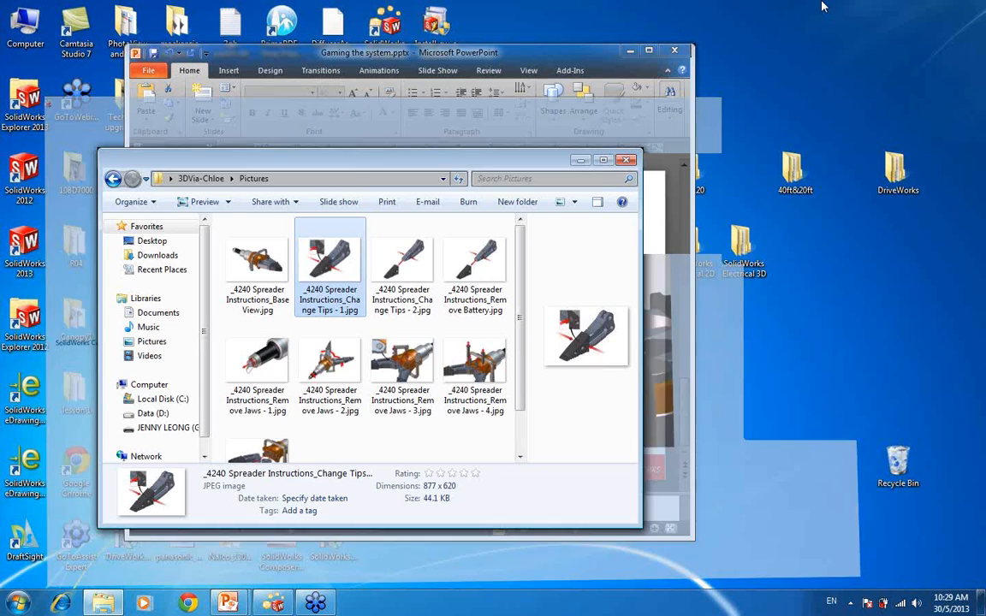
click(480, 55)
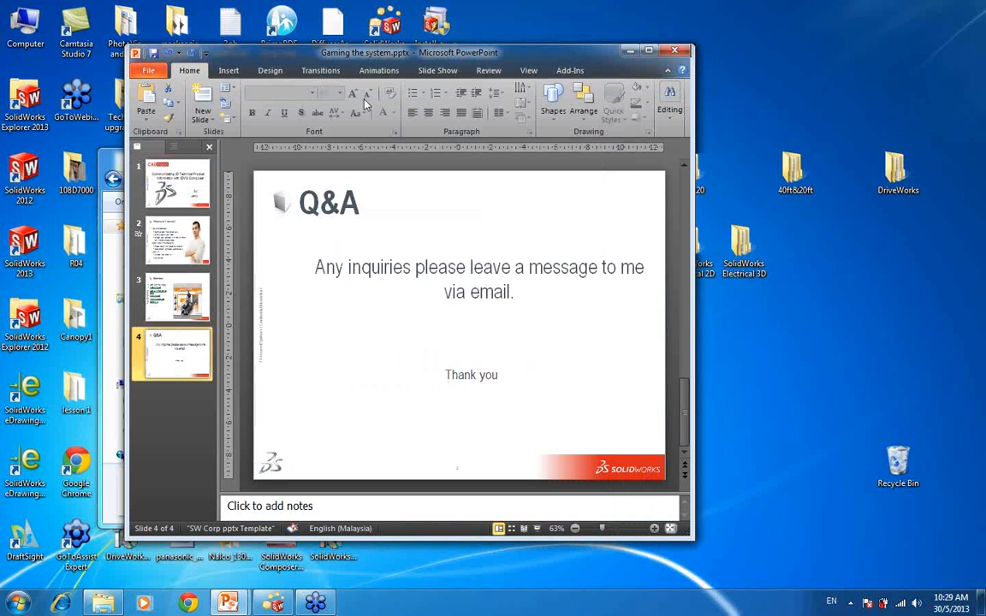
click(537, 529)
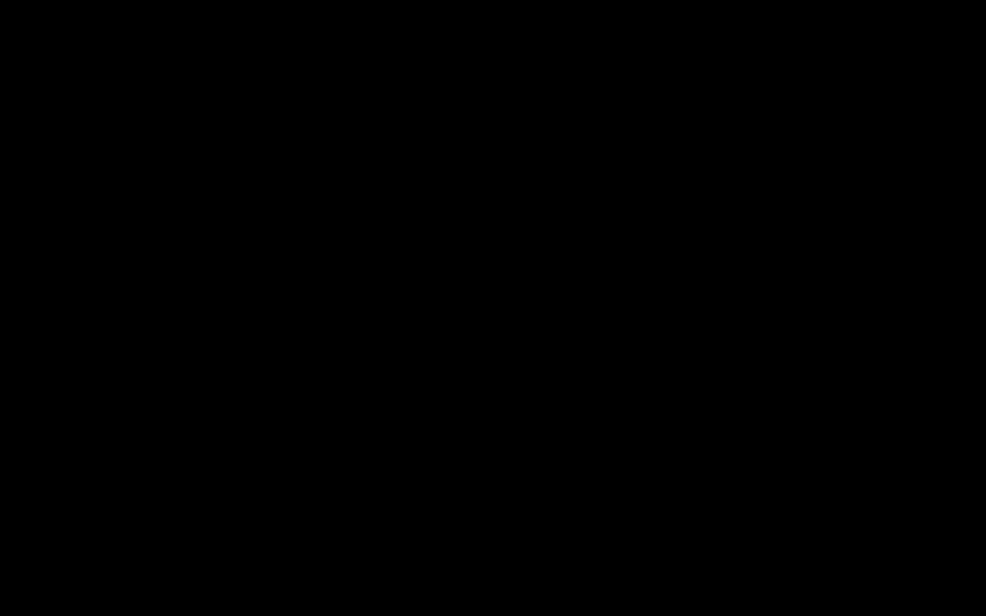
click(433, 372)
scroll(463, 349, up, 1)
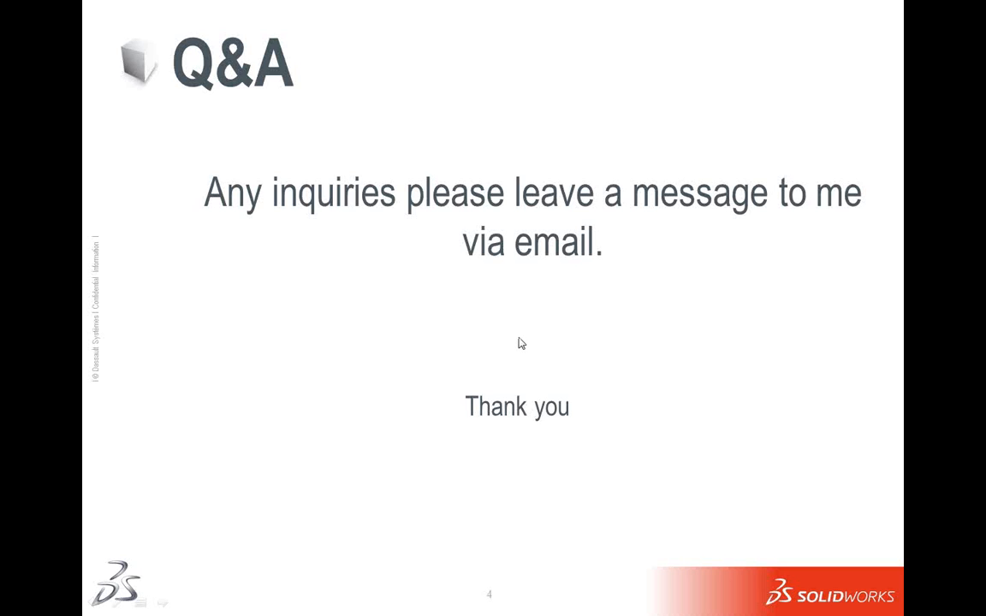
scroll(517, 337, down, 1)
scroll(477, 312, up, 1)
key(Escape)
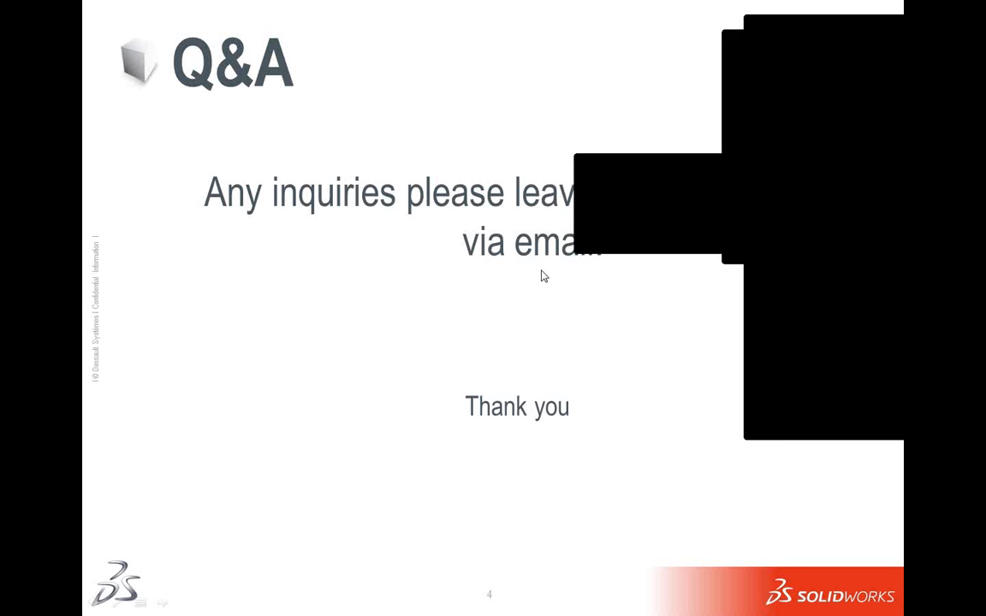
Step: Add the presenter's contact e-mail as a bullet above "Thank you" on the Q&A slide and deselect the text box
click(444, 331)
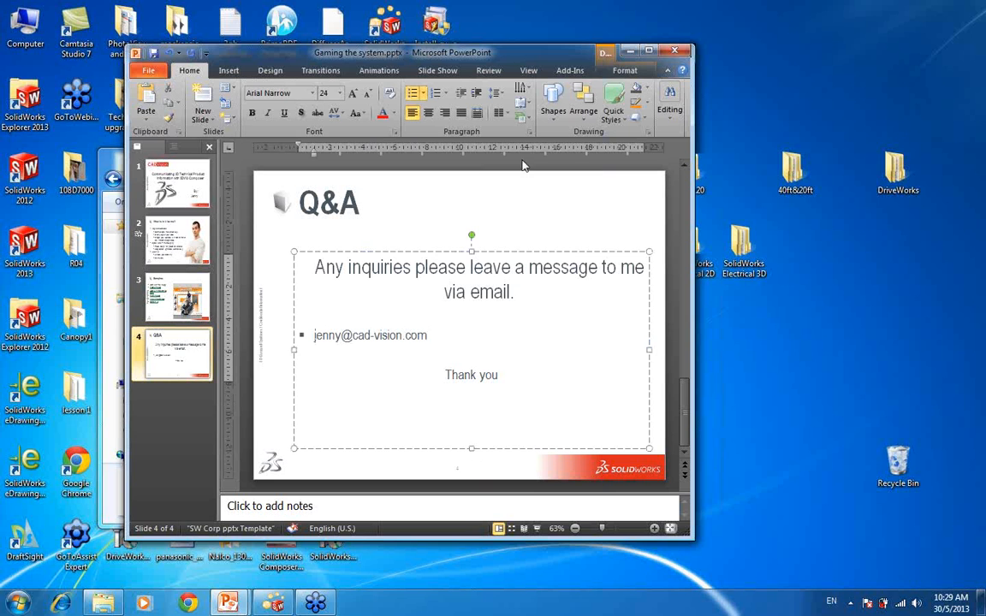
click(498, 221)
click(404, 236)
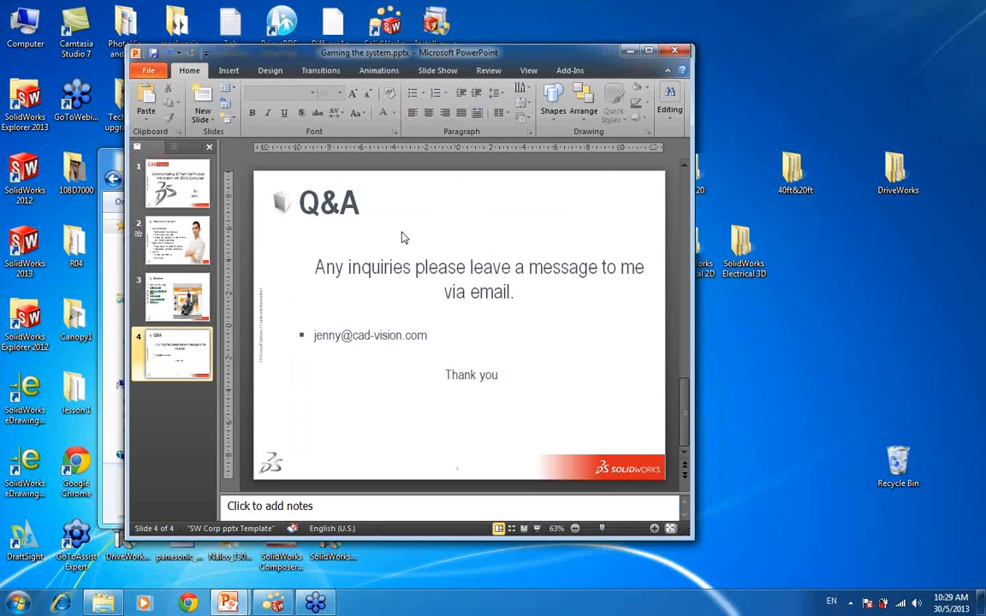